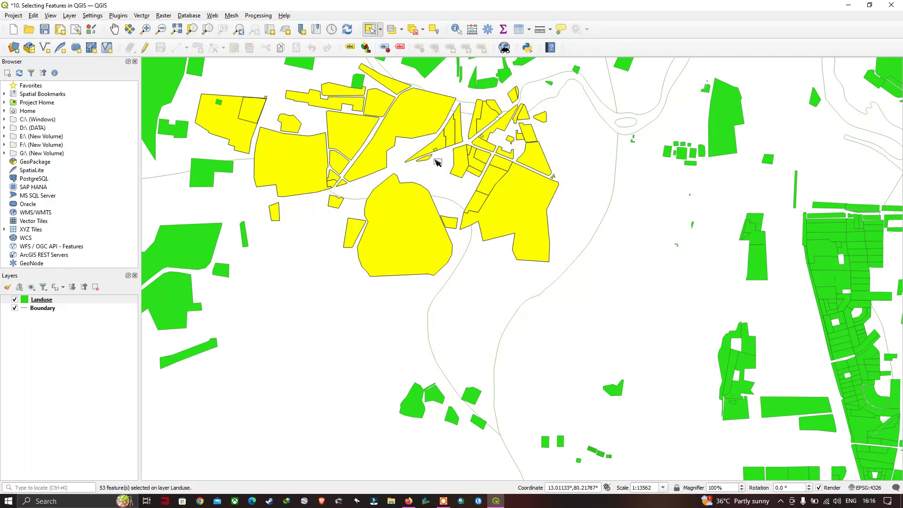
Replace the current selection with the Landuse polygons inside a large rectangle around the central cluster.
left_click_drag(572, 191, 586, 304)
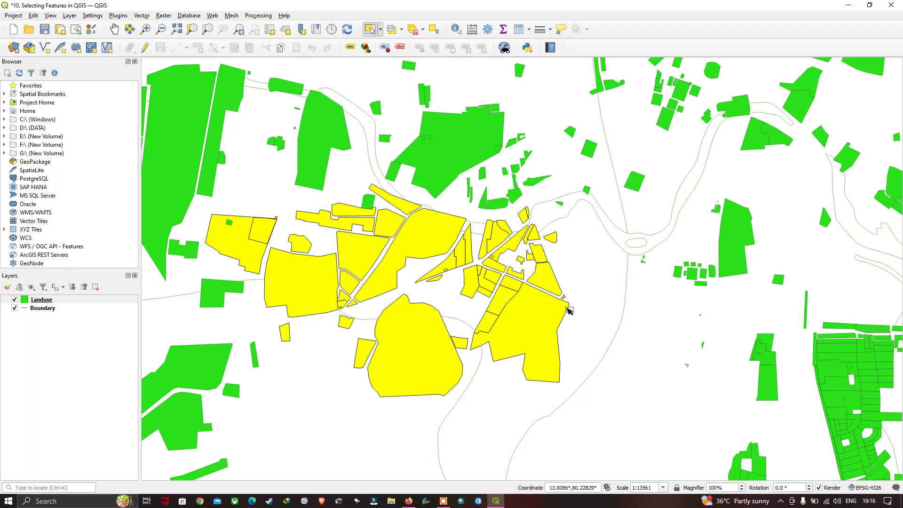
left_click_drag(590, 296, 647, 293)
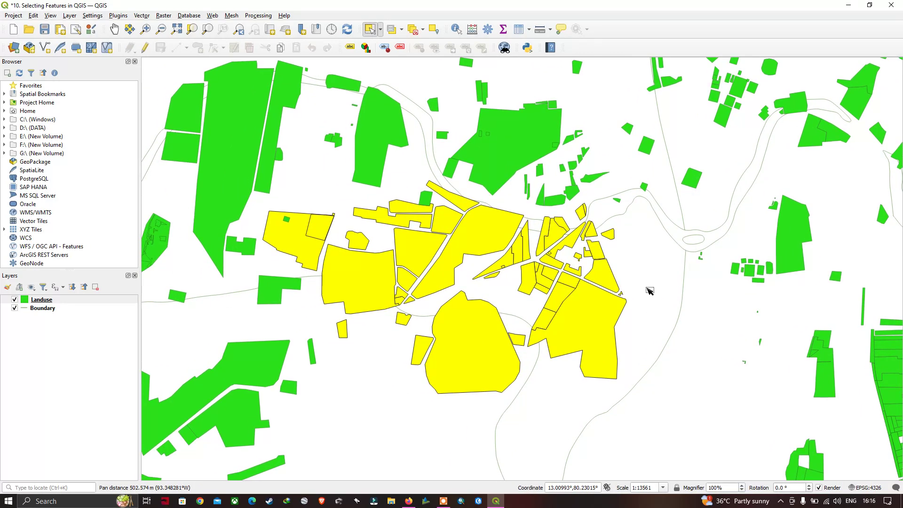
left_click(675, 307)
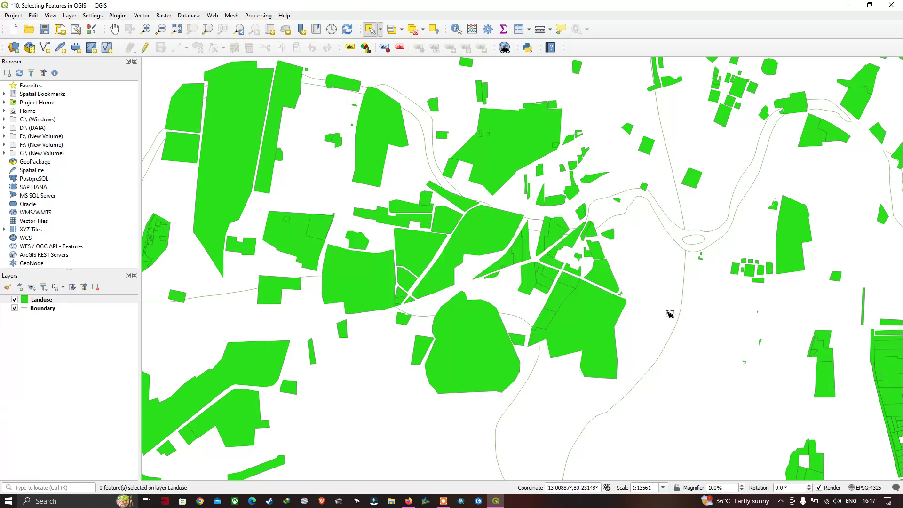
left_click_drag(723, 426, 376, 135)
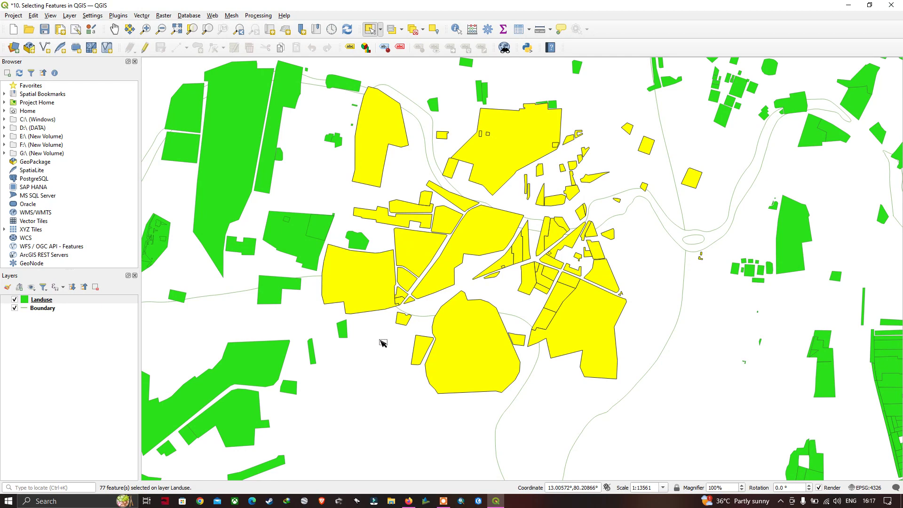
Clear the selection and build a multiple selection of eight large Landuse polygons individually, starting with Raj Bhavan.
left_click(383, 343)
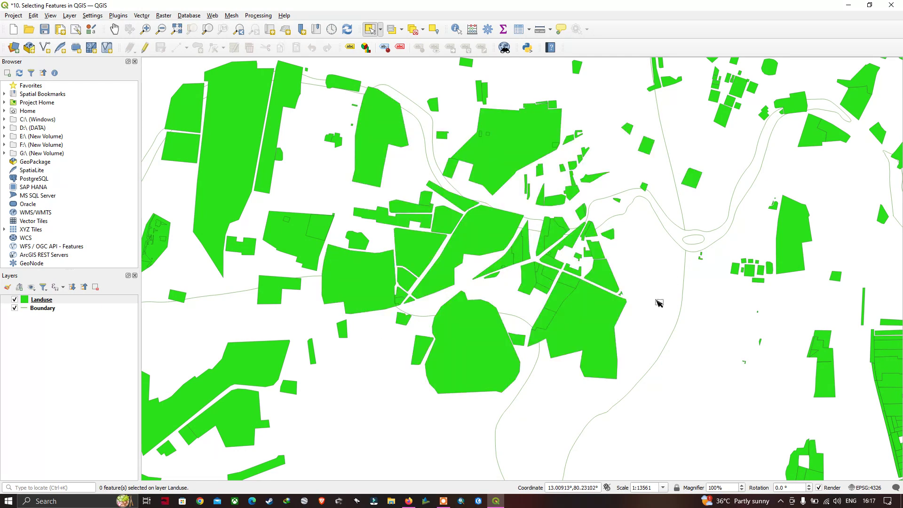
left_click(585, 325)
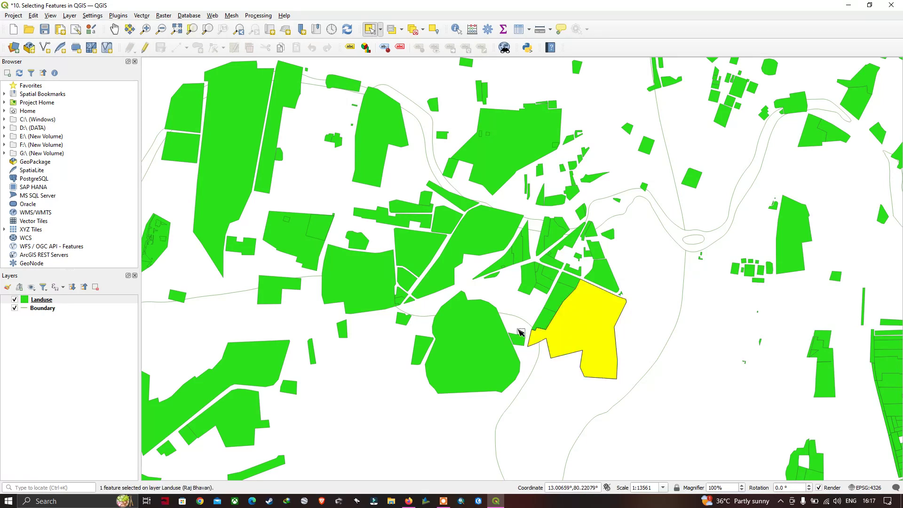
left_click(490, 340, "shift")
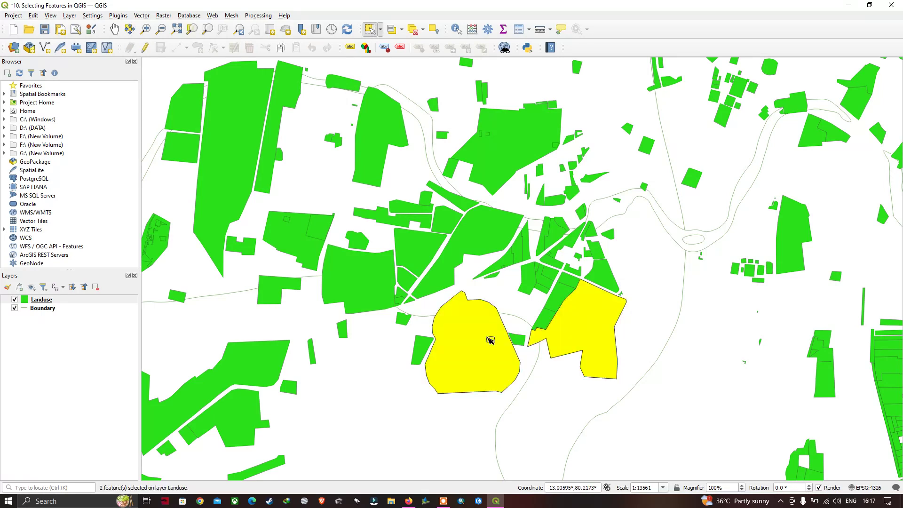
left_click(486, 239, "shift")
left_click(508, 170, "shift")
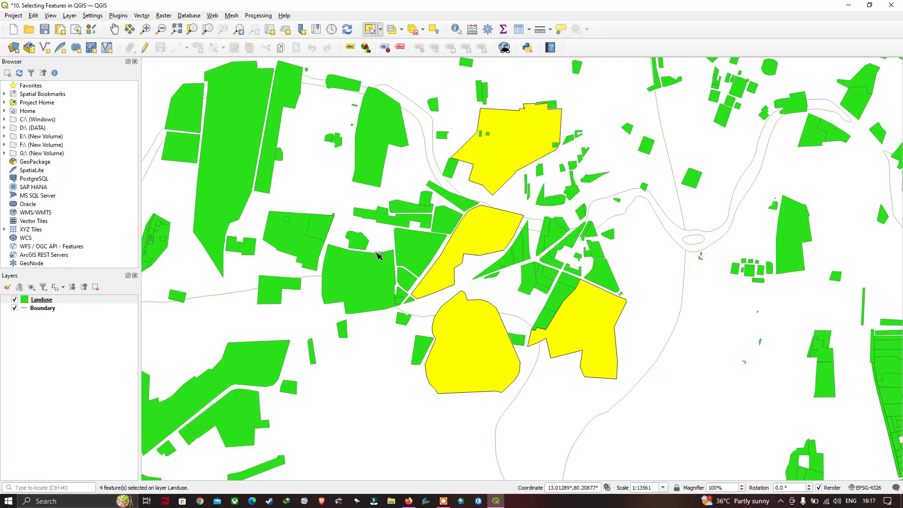
left_click(360, 281, "shift")
left_click(303, 242, "shift")
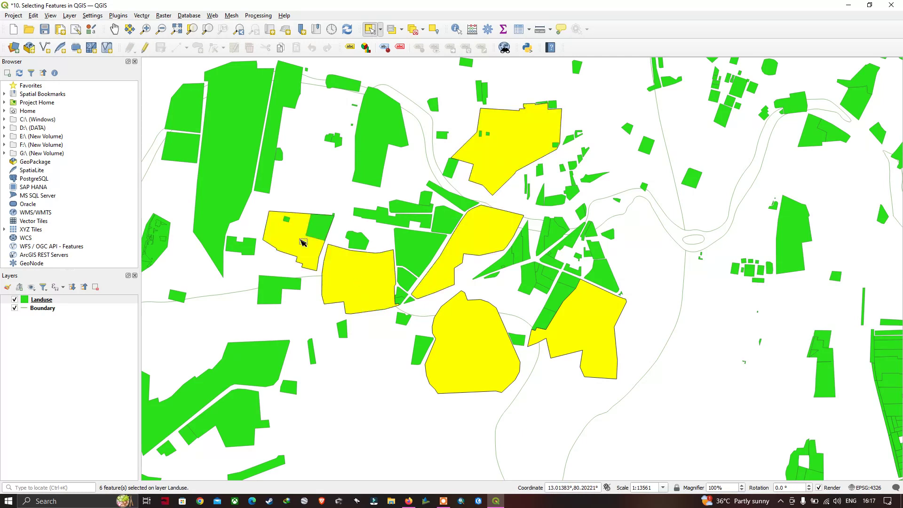
left_click(372, 170, "shift")
left_click(245, 156, "shift")
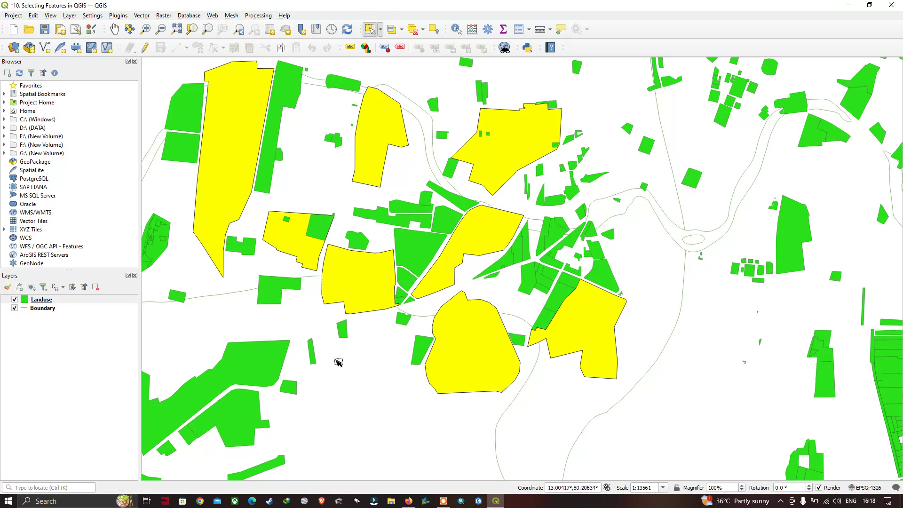
Select single Landuse polygons one after another, each replacing the previous selection, ending with the Raj Bhavan polygon.
left_click(273, 362)
left_click(245, 418)
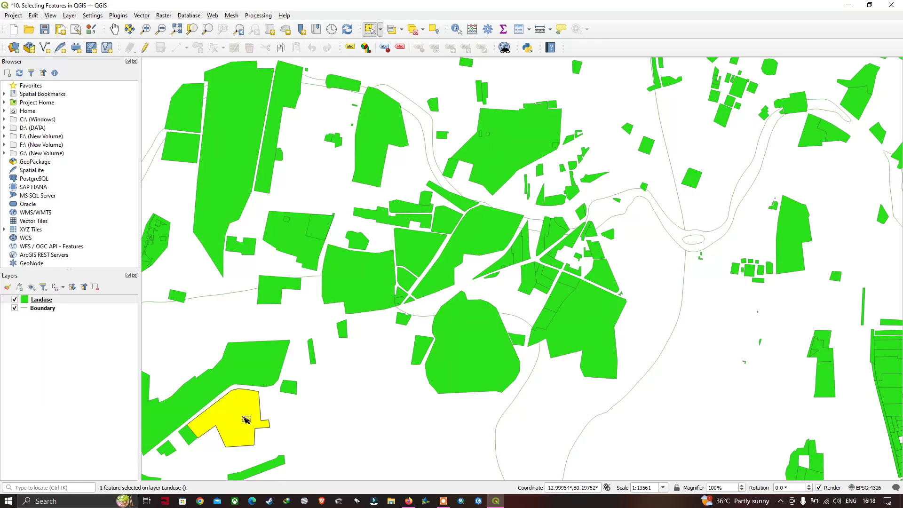
left_click(460, 380)
left_click(605, 332)
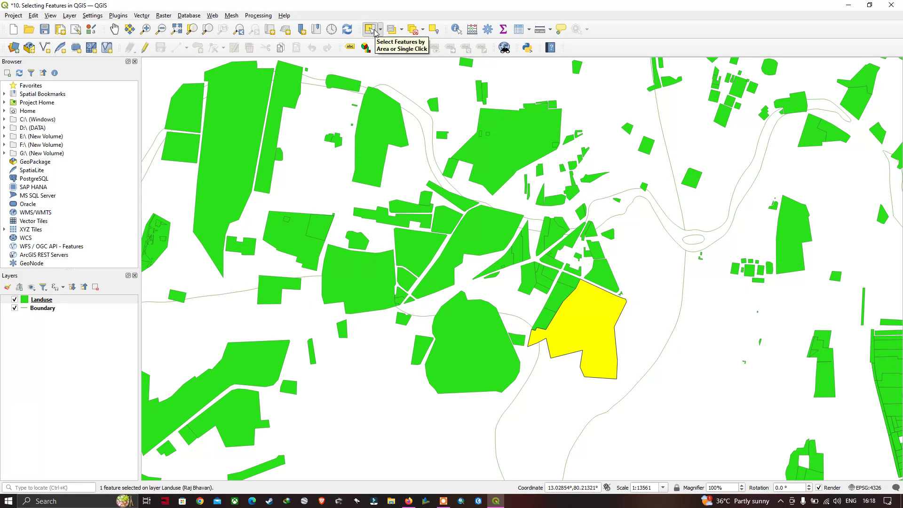
Clear the selection and use Select Features by Polygon to select Landuse features within an irregular polygon over the central and northeastern cluster.
left_click(380, 30)
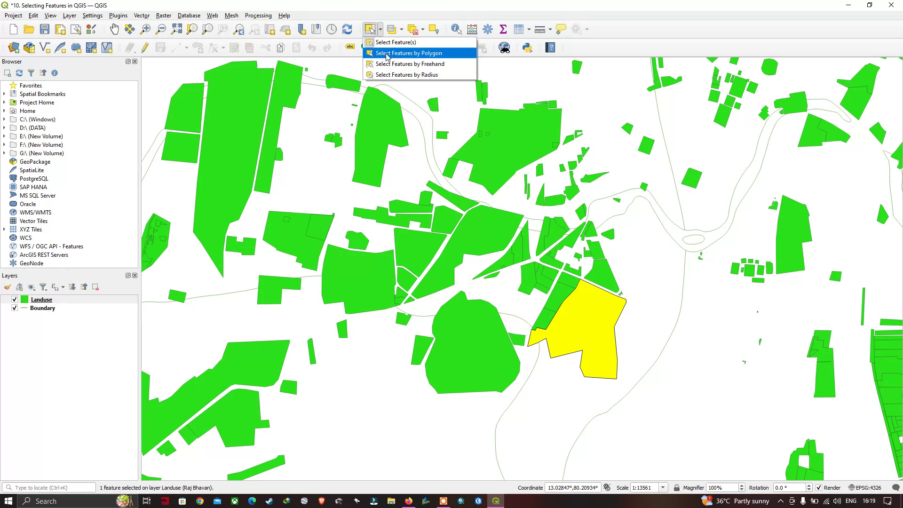
left_click(434, 54)
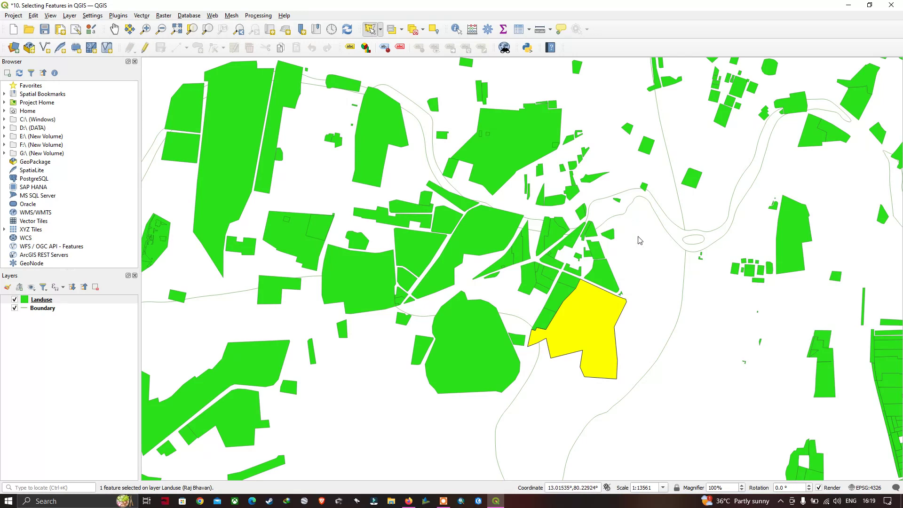
left_click(654, 282)
right_click(663, 288)
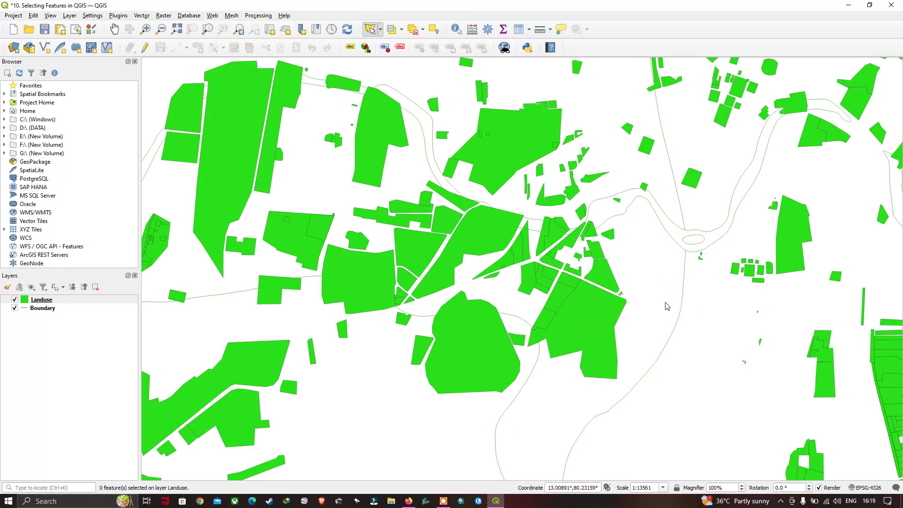
left_click(588, 312)
left_click(461, 357)
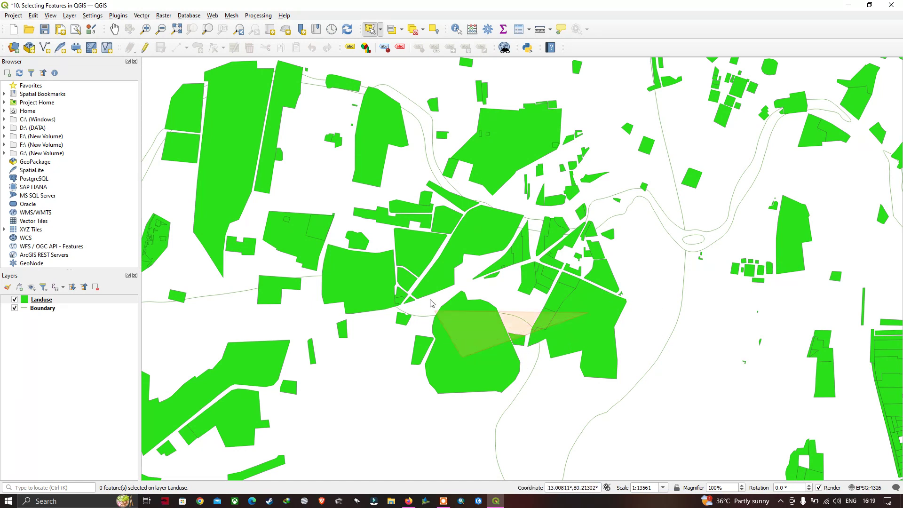
left_click(413, 255)
left_click(509, 135)
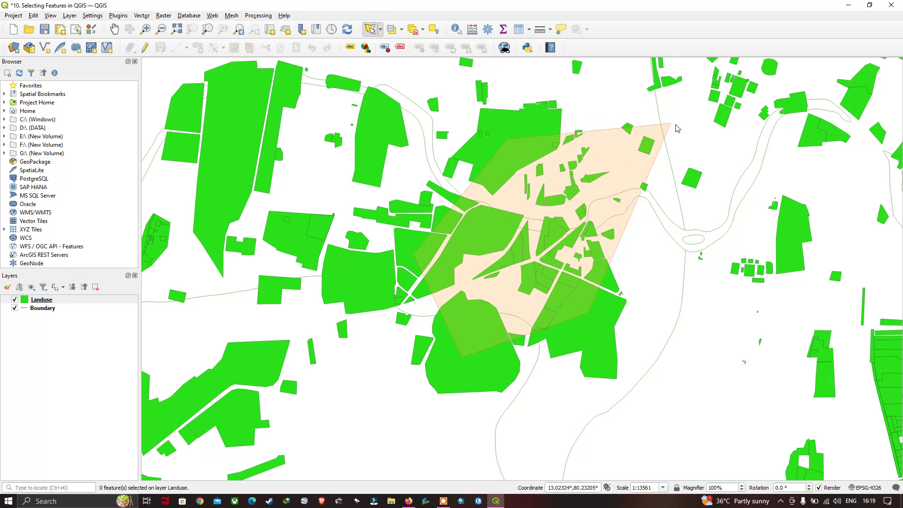
left_click(694, 134)
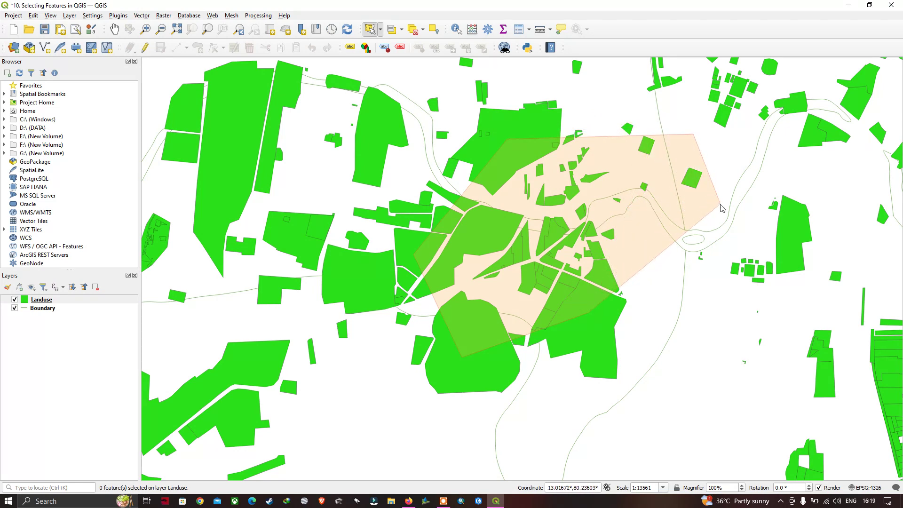
right_click(721, 206)
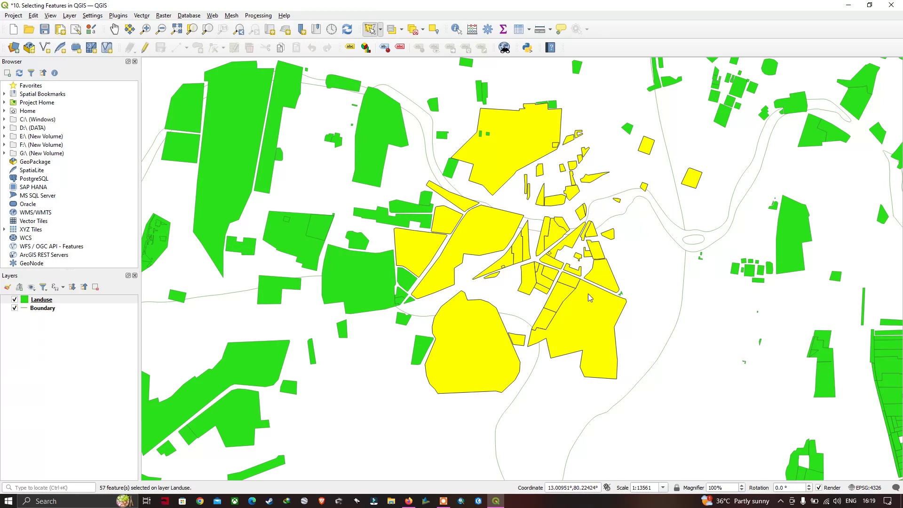
Deselect all features and select the central Landuse polygons with a roughly rectangular four-cornered selection polygon.
key("ctrl+alt+a")
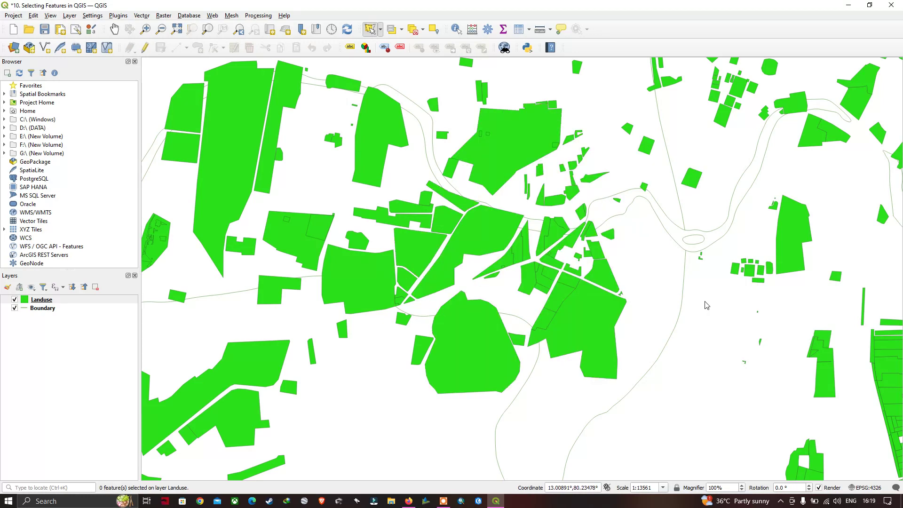
left_click(601, 396)
left_click(383, 391)
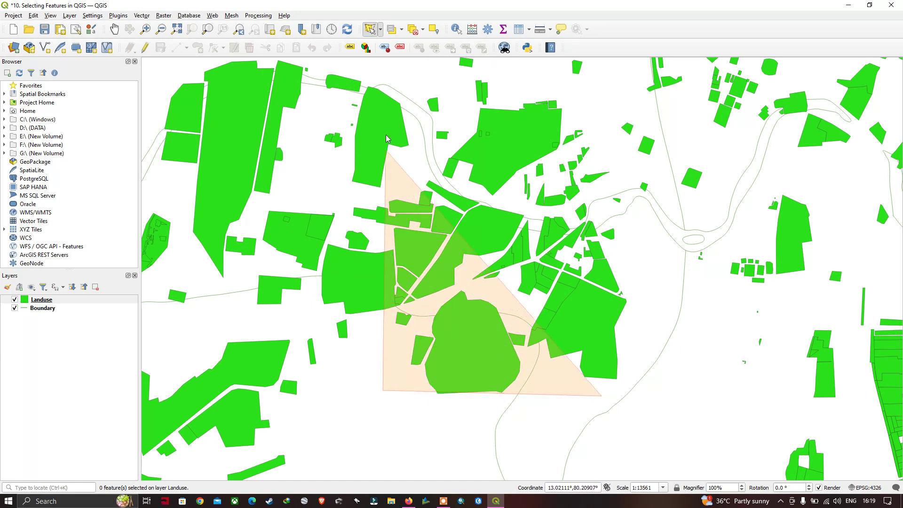
left_click(398, 81)
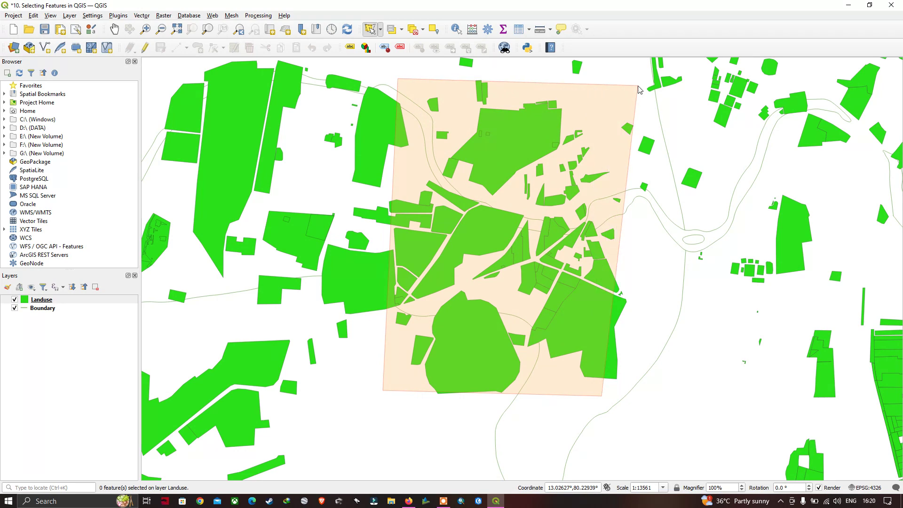
right_click(646, 102)
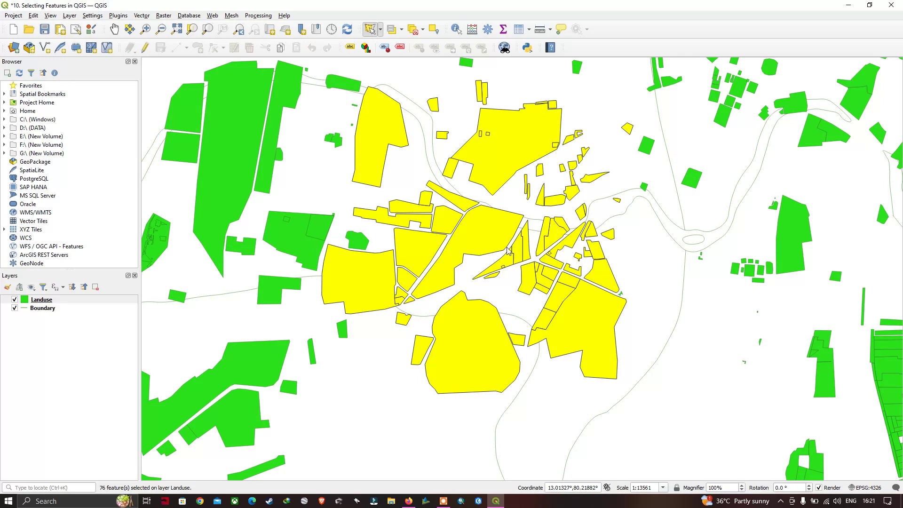
Deselect all features and select the central Landuse polygons with a large rounded outline using Select Features by Freehand.
left_click(380, 30)
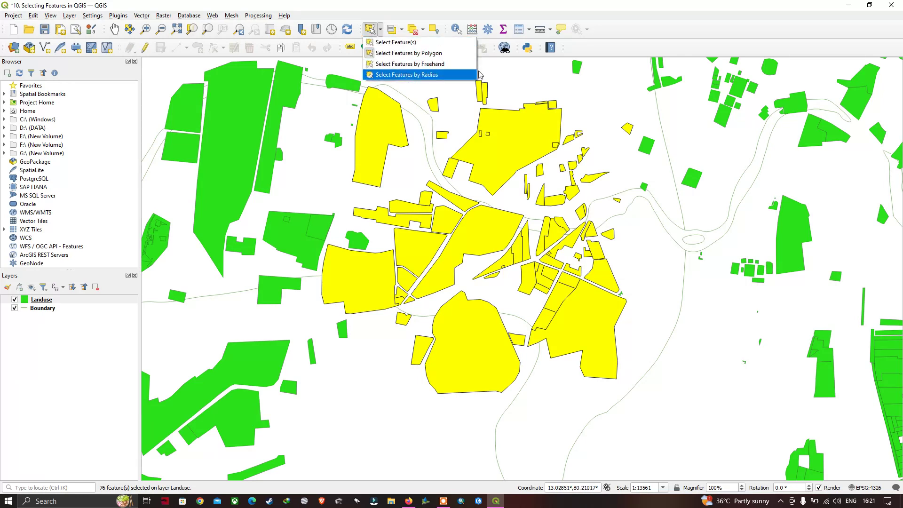
left_click(416, 30)
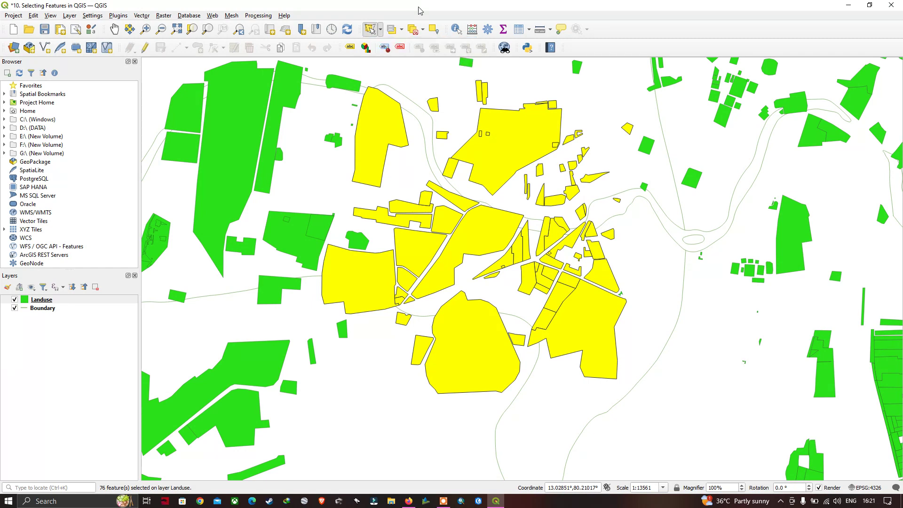
left_click(414, 31)
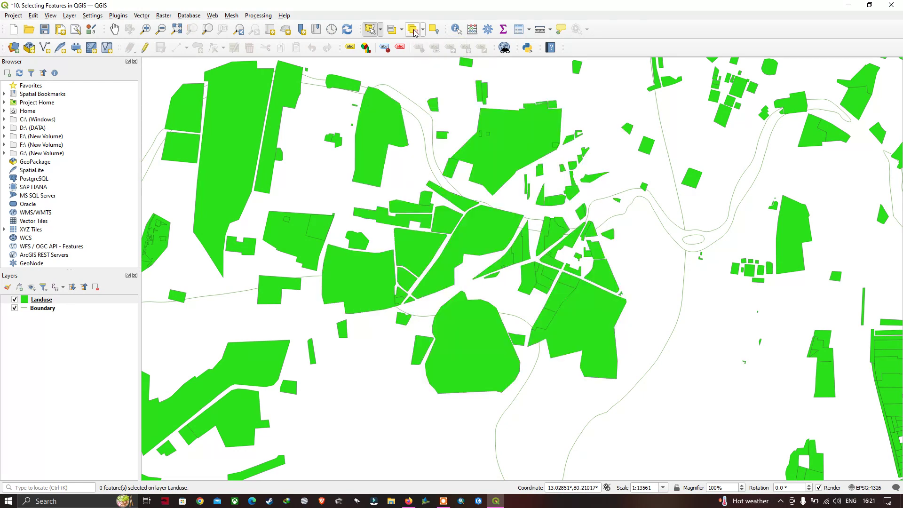
left_click(381, 30)
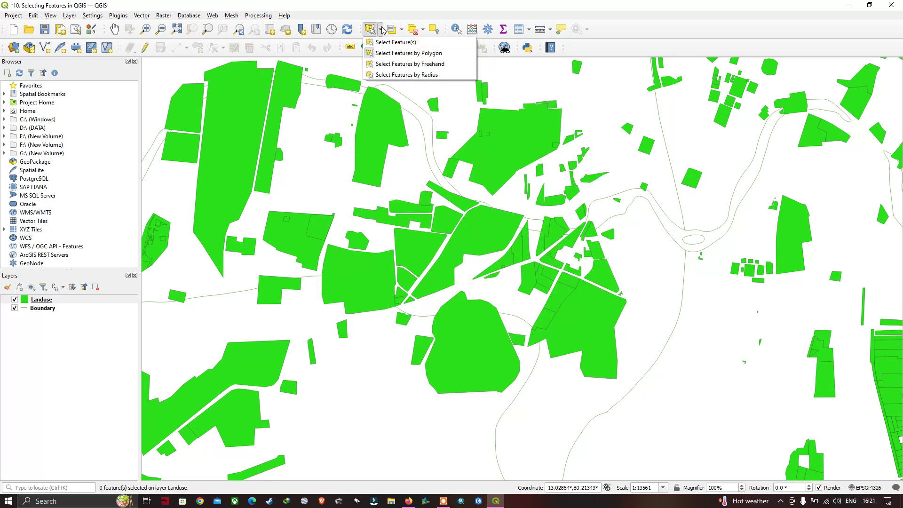
left_click(399, 69)
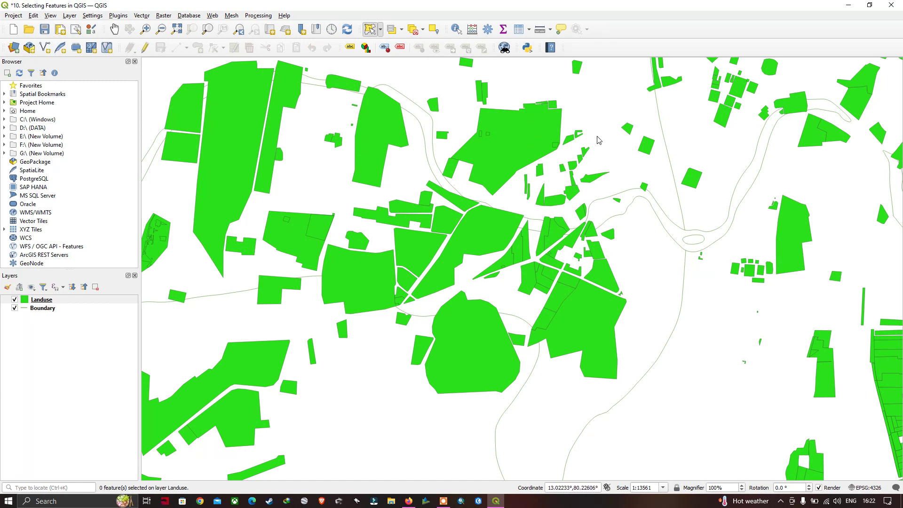
mouse_move(605, 158)
left_mouse_down()
mouse_move(656, 276)
mouse_move(655, 358)
mouse_move(638, 389)
mouse_move(617, 405)
mouse_move(549, 412)
mouse_move(463, 395)
mouse_move(407, 370)
mouse_move(369, 324)
mouse_move(355, 272)
mouse_move(359, 185)
mouse_move(391, 114)
mouse_move(438, 86)
mouse_move(508, 87)
mouse_move(569, 106)
mouse_move(609, 160)
left_mouse_up()
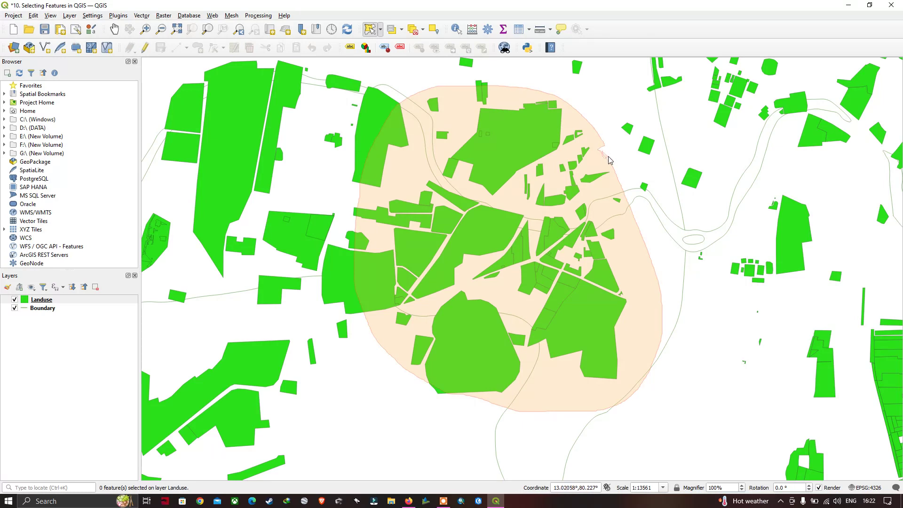
right_click(608, 160)
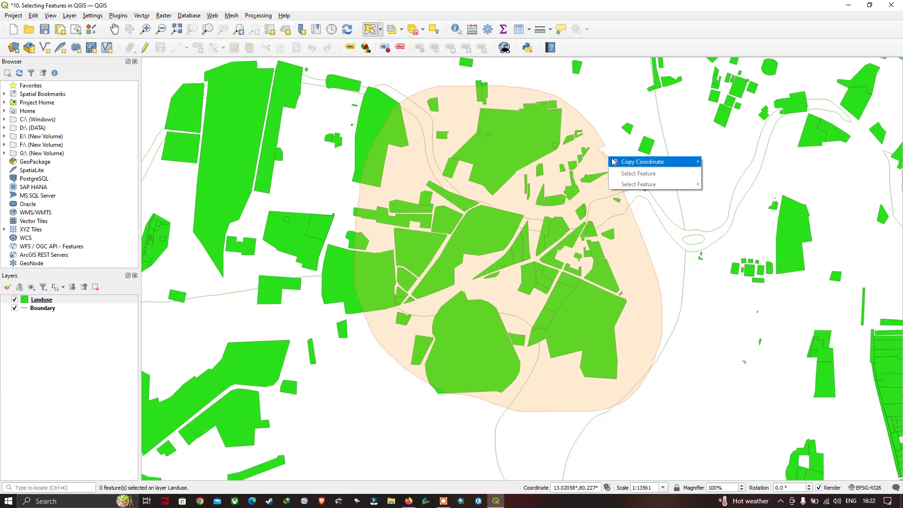
left_click(616, 154)
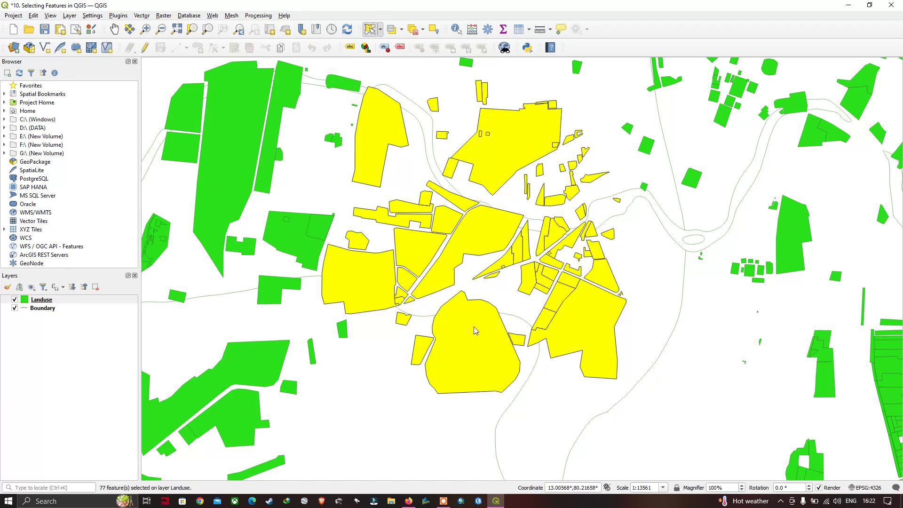
Deselect all features and select Landuse polygons with Select Features by Radius, using a circle of about 0.02 degrees centred northeast of the central cluster.
left_click(382, 30)
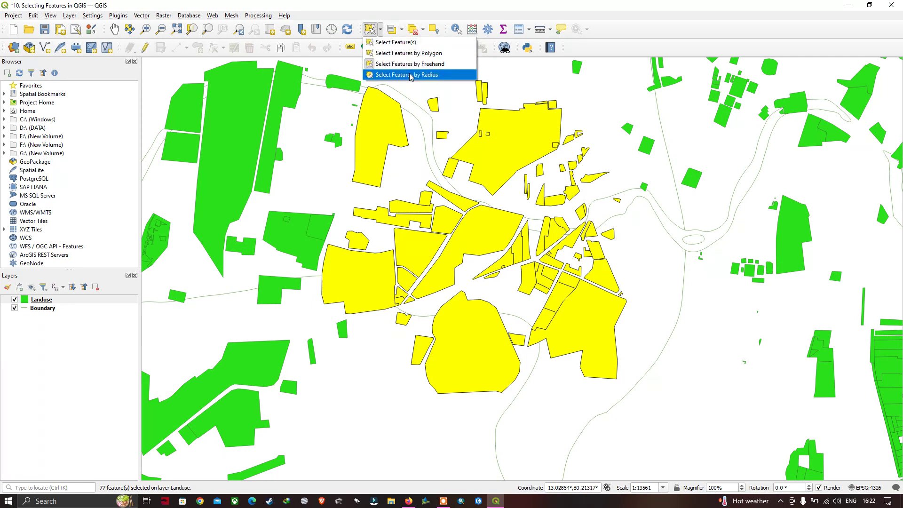
left_click(416, 32)
left_click(416, 32)
left_click(380, 30)
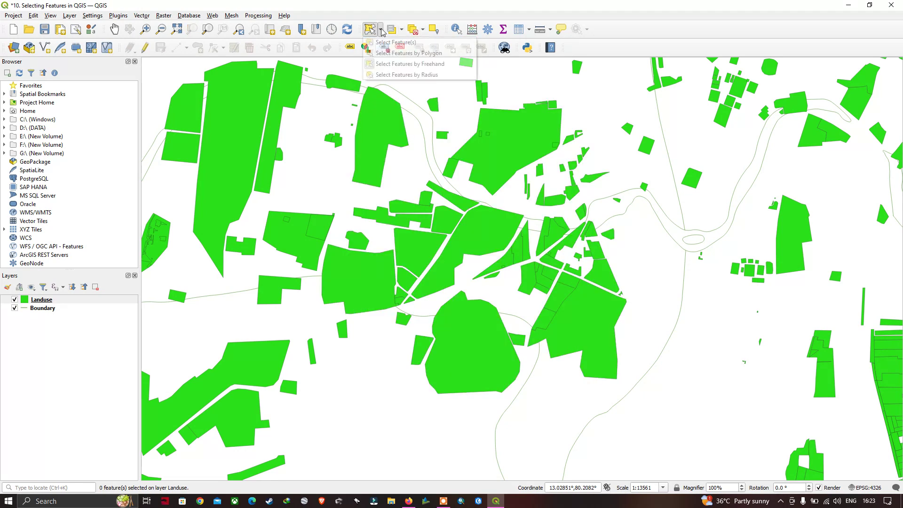
left_click(424, 76)
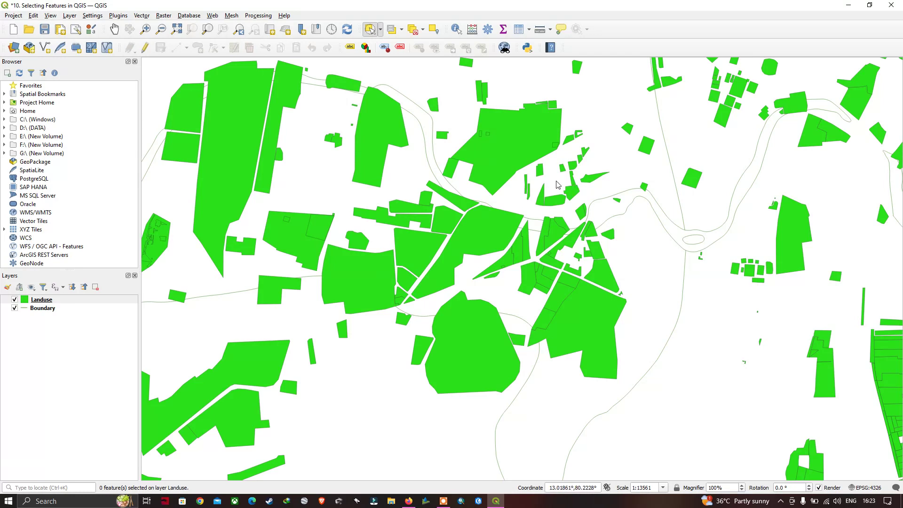
left_click(552, 182)
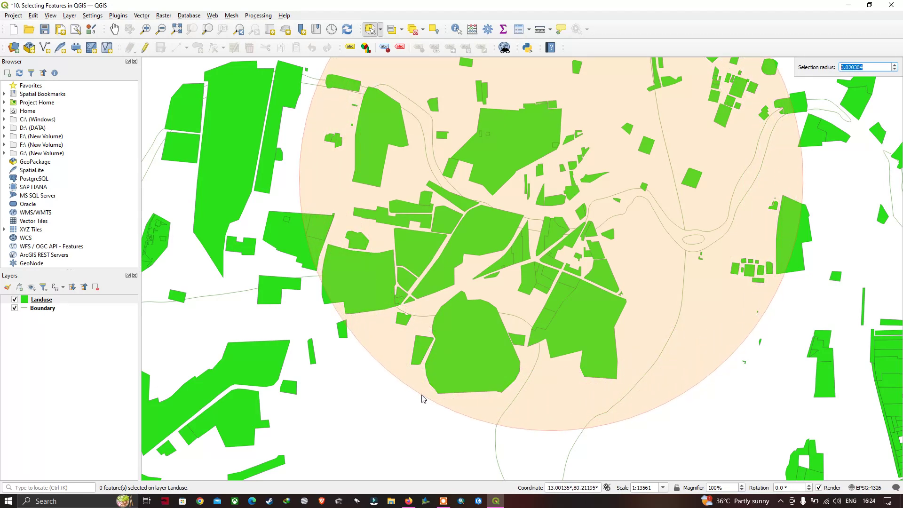
left_click(422, 398)
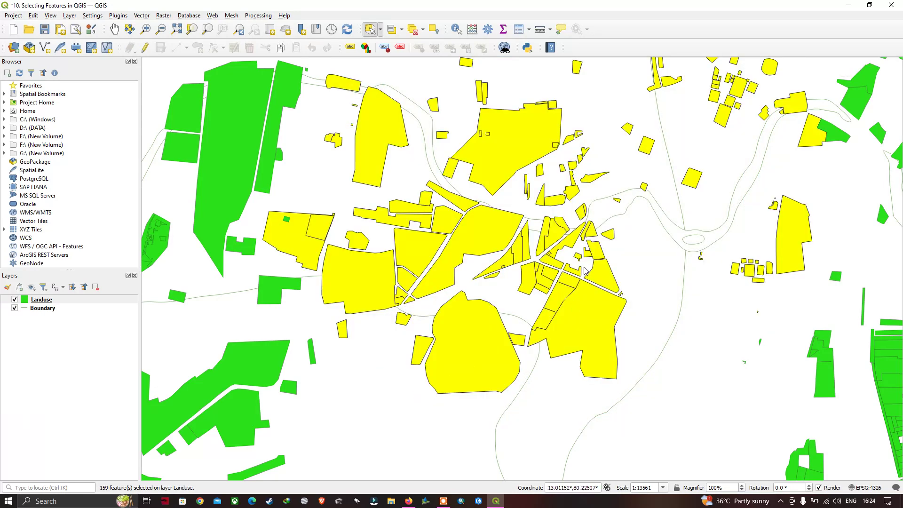
Deselect all features and use Select Feature(s) to select only the Guindy Race Course polygon.
left_click_drag(684, 139, 637, 183)
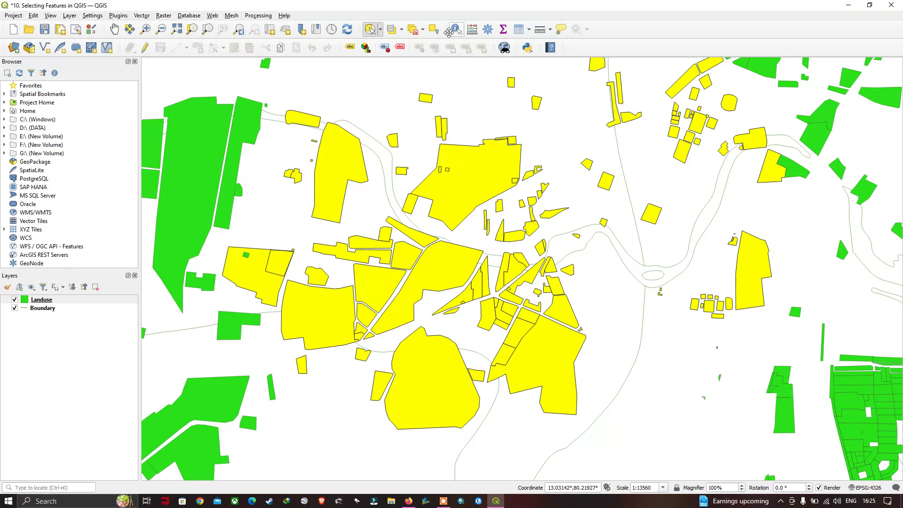
left_click(413, 30)
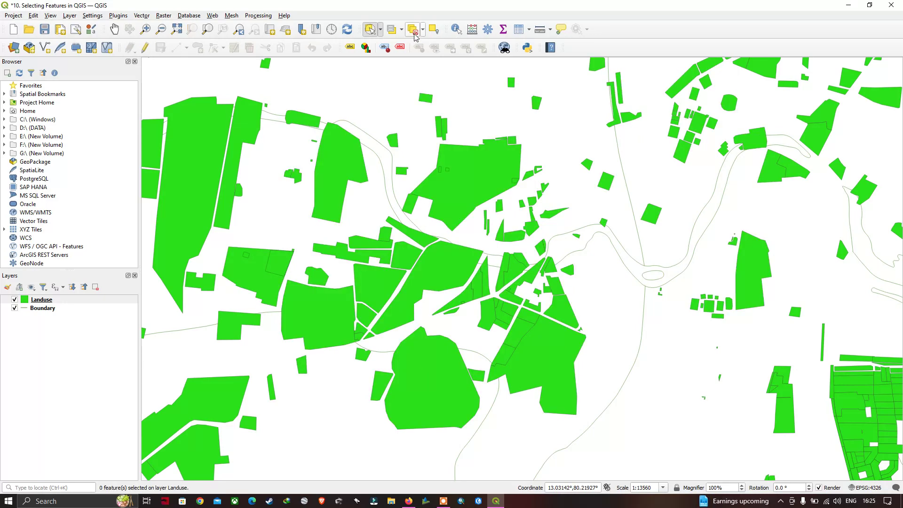
left_click(381, 29)
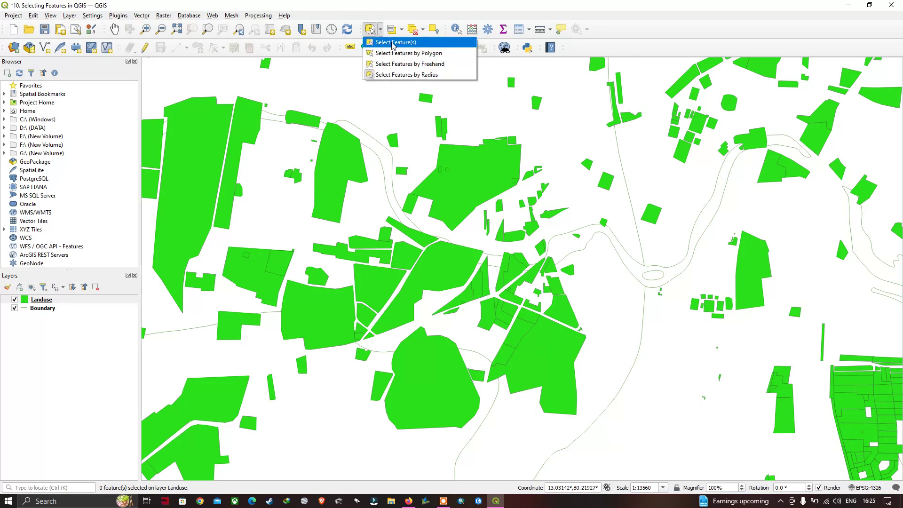
left_click(395, 43)
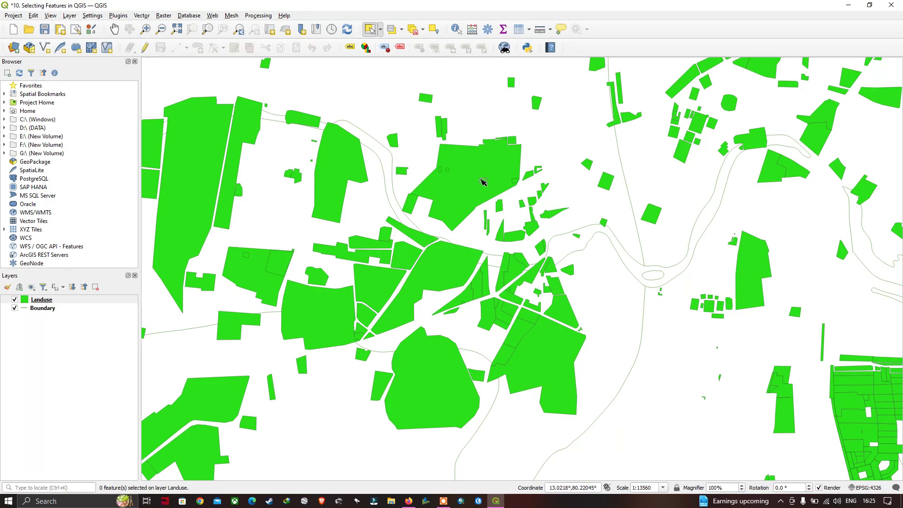
scroll(474, 194, "down", 1)
scroll(473, 195, "down", 1)
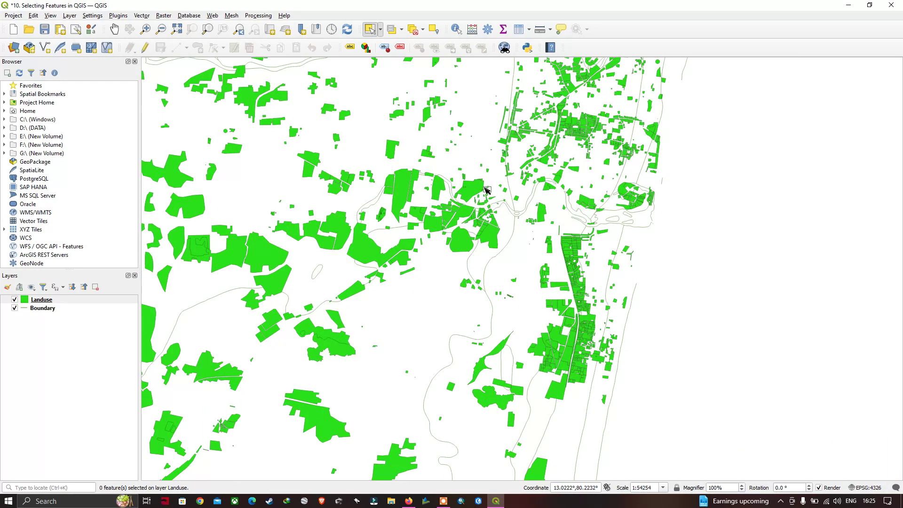
left_click_drag(485, 192, 504, 248)
scroll(505, 248, "down", 1)
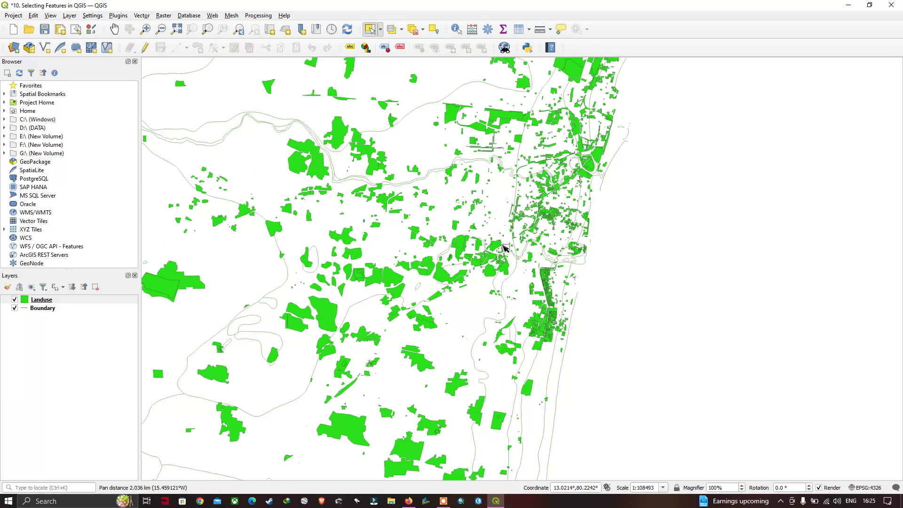
scroll(504, 249, "up", 1)
left_click(485, 301)
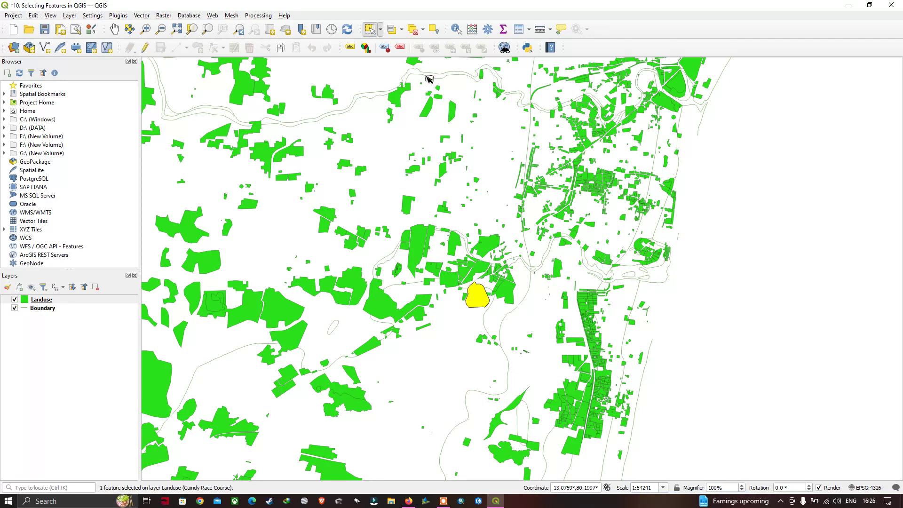
Invert the feature selection so that every Landuse feature except the Guindy Race Course polygon is selected.
left_click(401, 30)
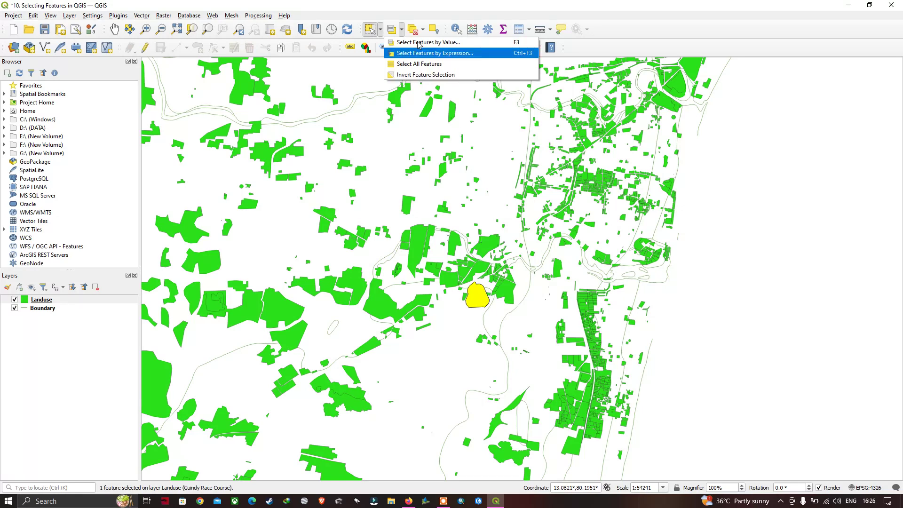
left_click(423, 76)
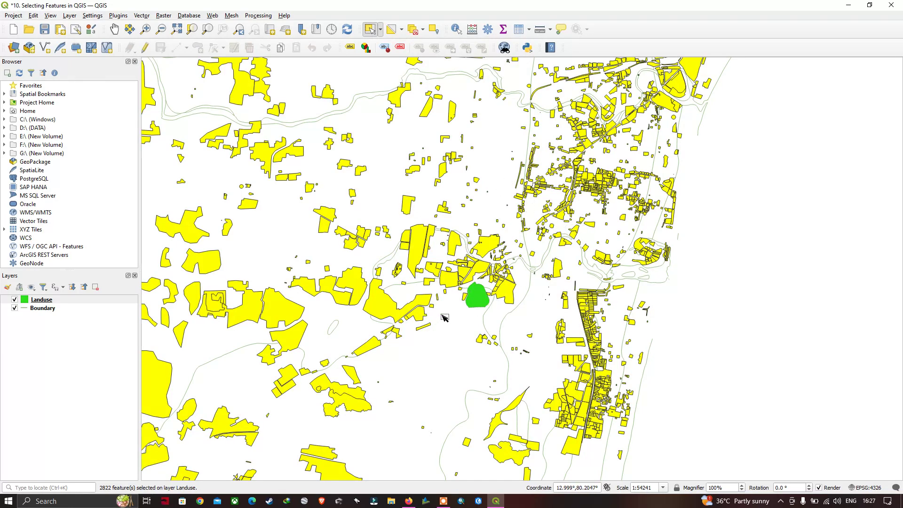
scroll(541, 179, "down", 1)
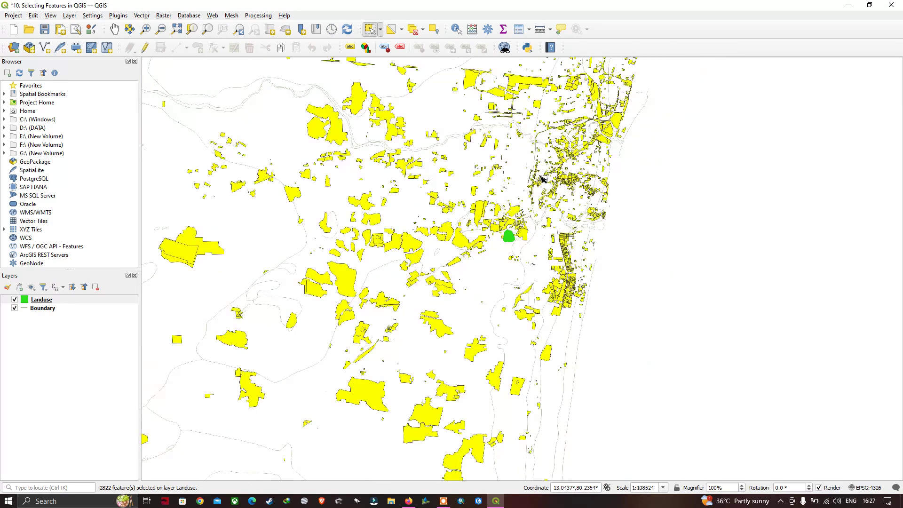
scroll(540, 179, "down", 1)
scroll(540, 180, "up", 3)
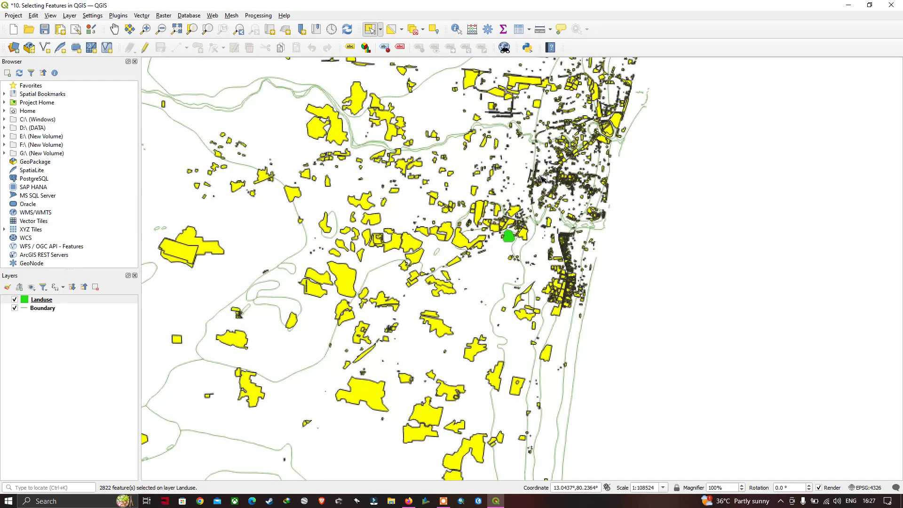
left_click_drag(486, 359, 526, 267)
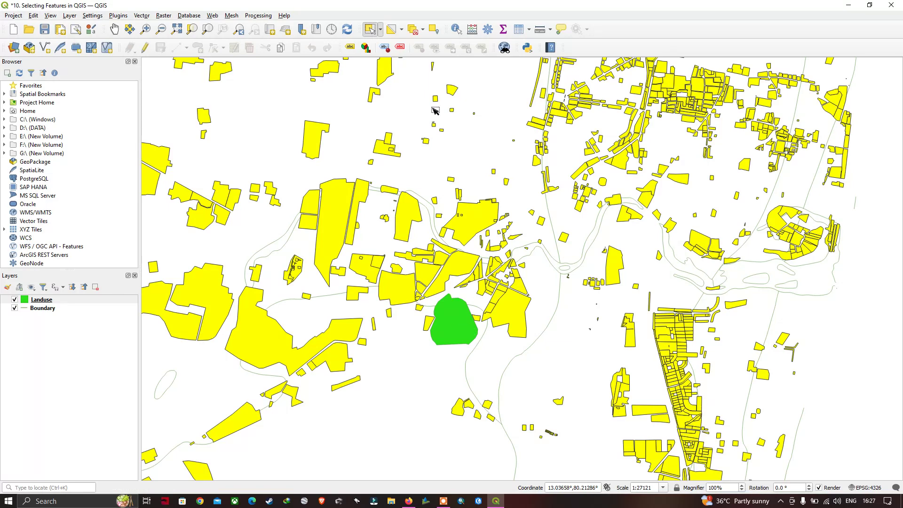
Clear the inverted selection and select all features of the Landuse layer.
left_click(401, 29)
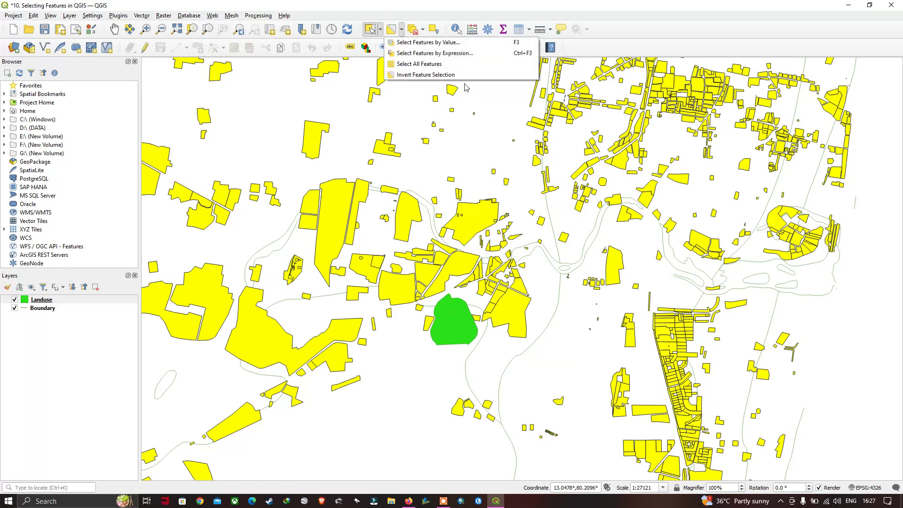
left_click(477, 116)
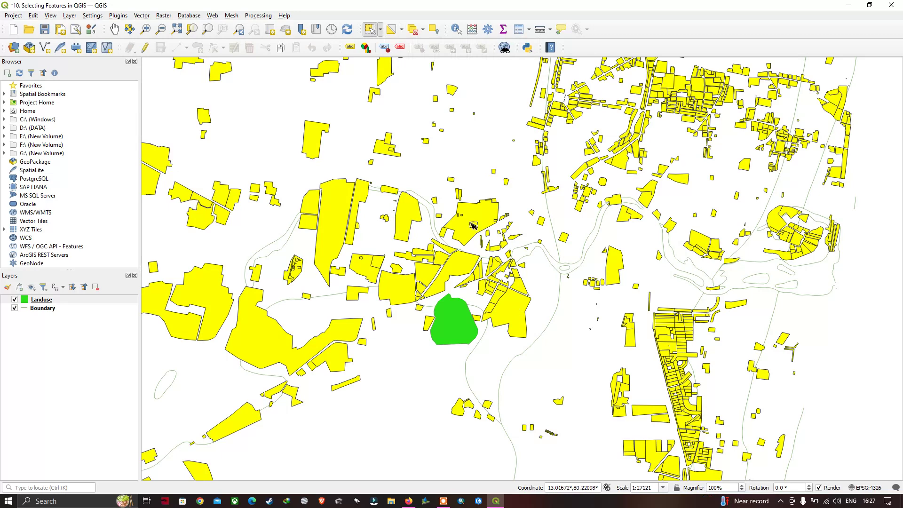
left_click(414, 29)
scroll(468, 300, "down", 2)
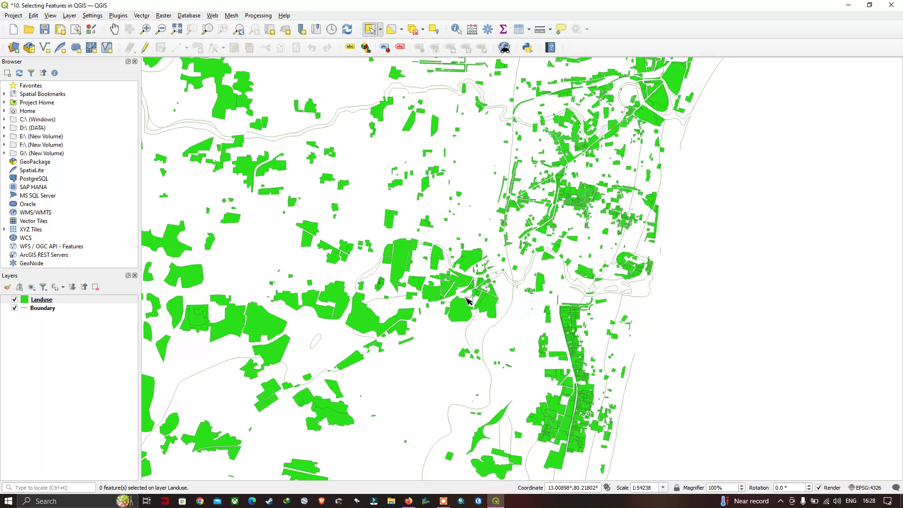
scroll(415, 74, "up", 1)
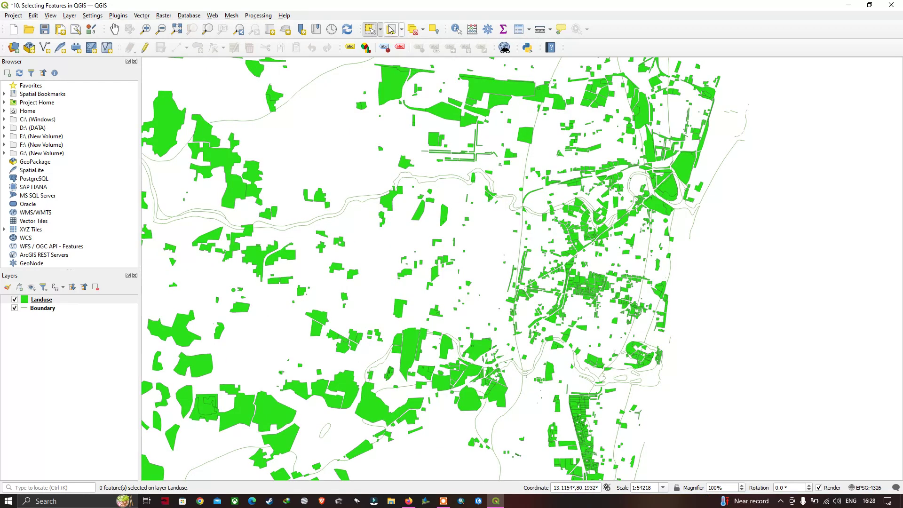
left_click(402, 32)
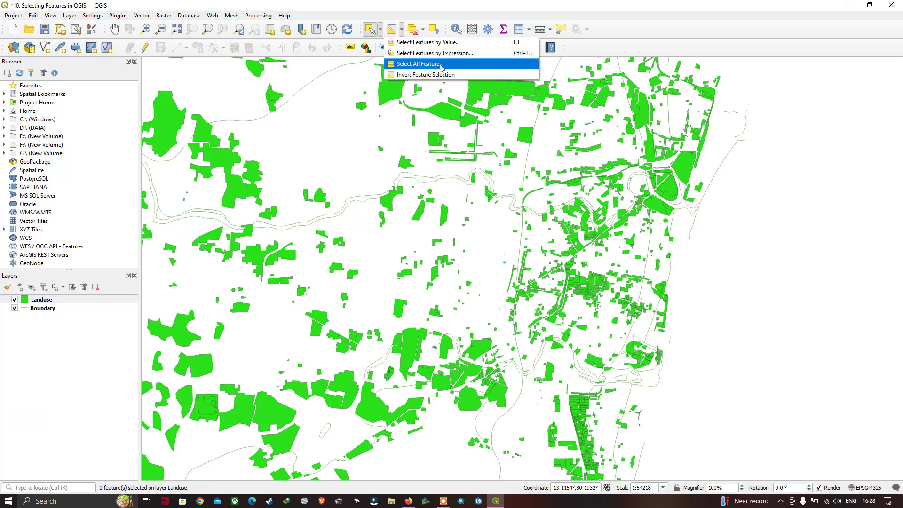
left_click(414, 65)
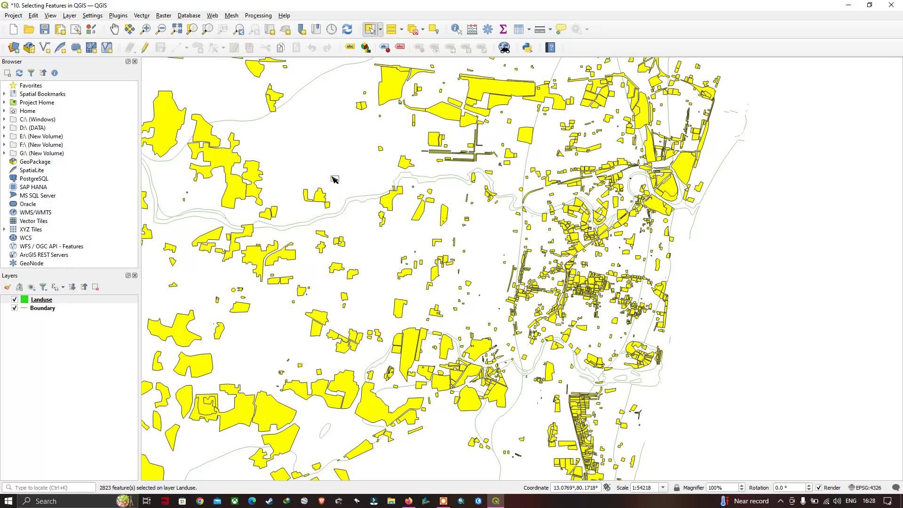
scroll(472, 291, "down", 1)
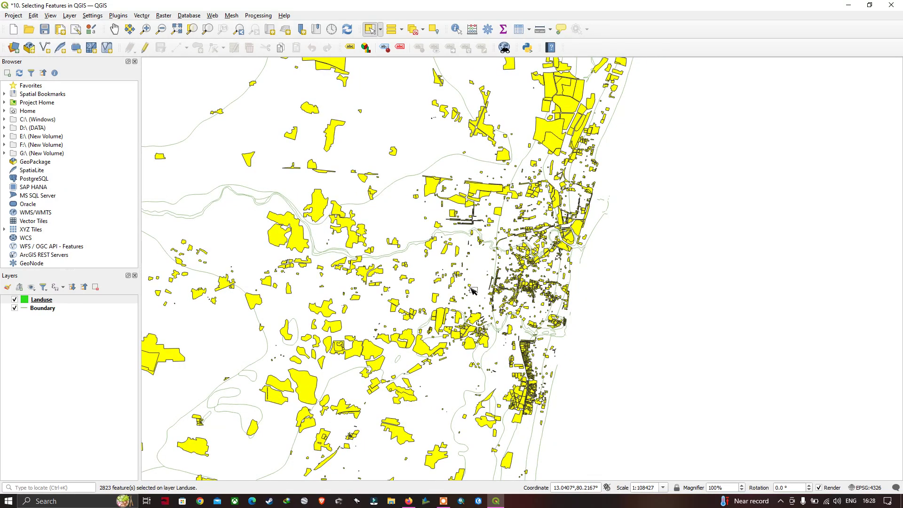
scroll(472, 291, "down", 1)
left_click_drag(440, 297, 501, 299)
scroll(501, 299, "up", 2)
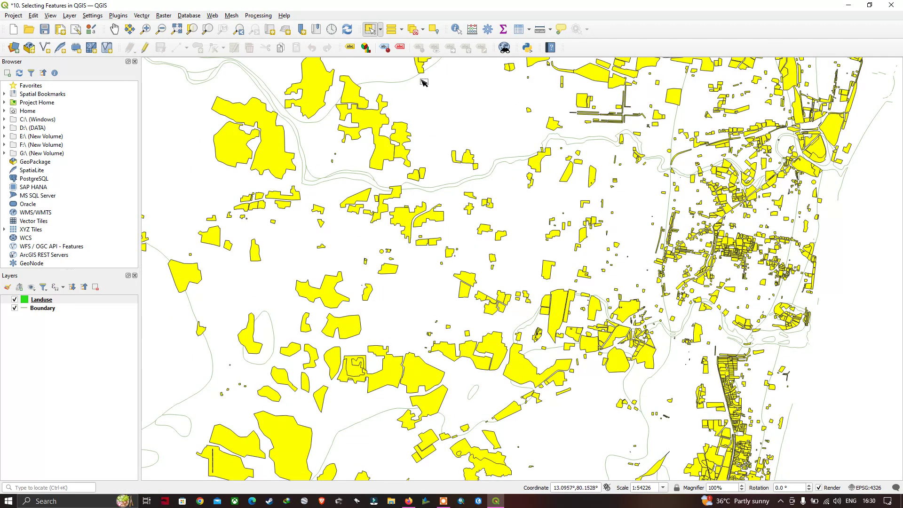
Deselect all features, then open the Landuse attribute table to review its fields and close it.
left_click(416, 32)
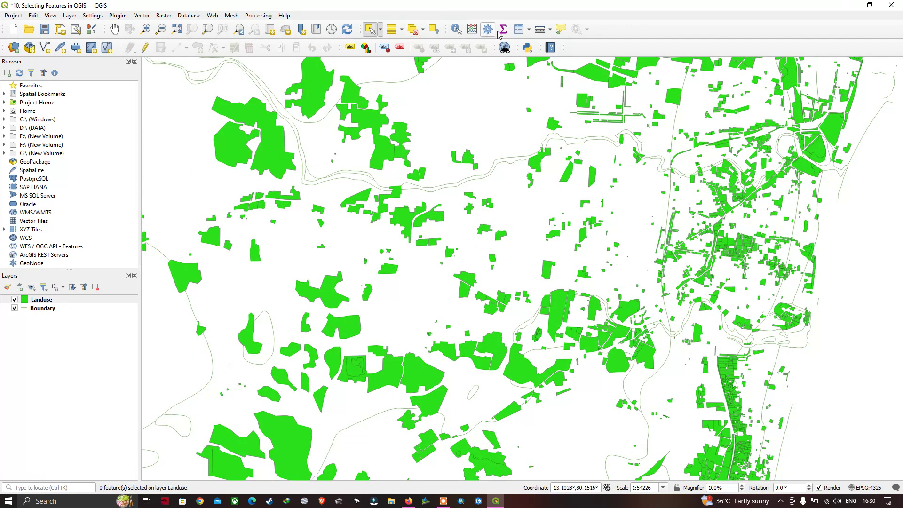
left_click(519, 30)
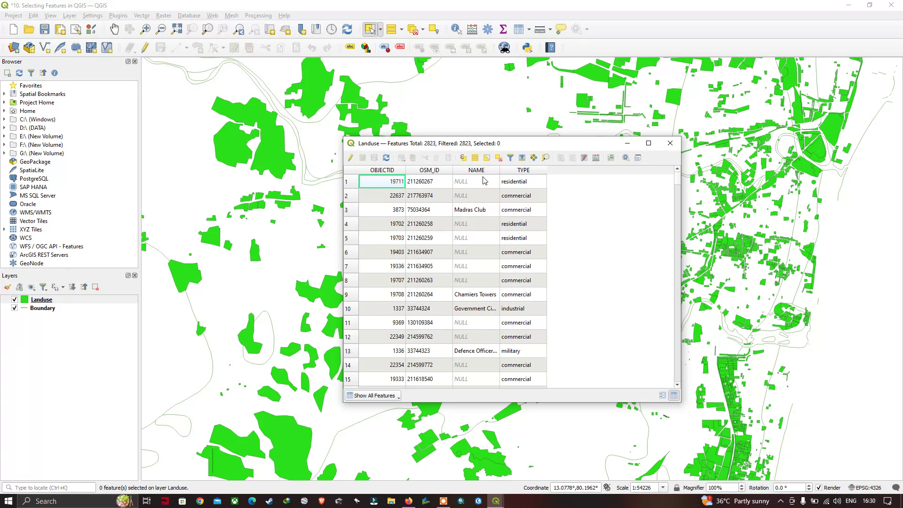
left_click(670, 144)
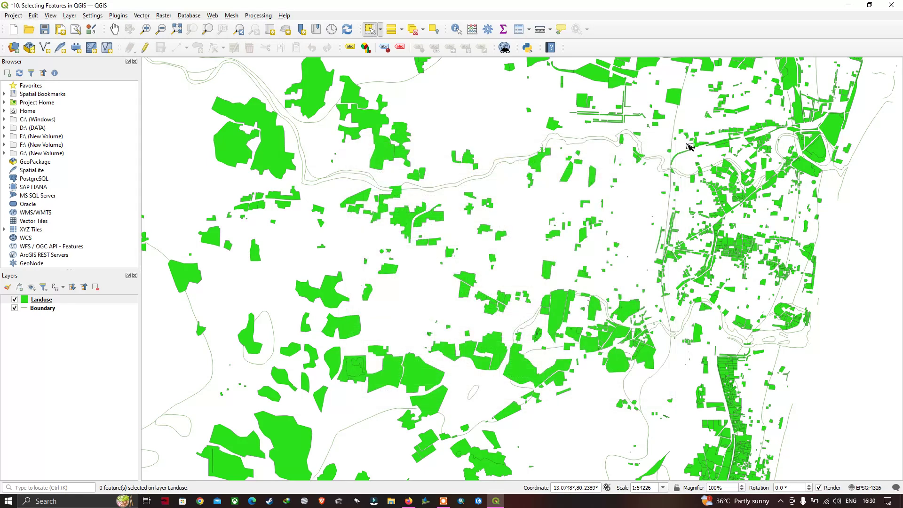
Use Select Features by Value to select the Landuse features whose OBJECTID is less than 20000.
left_click(403, 30)
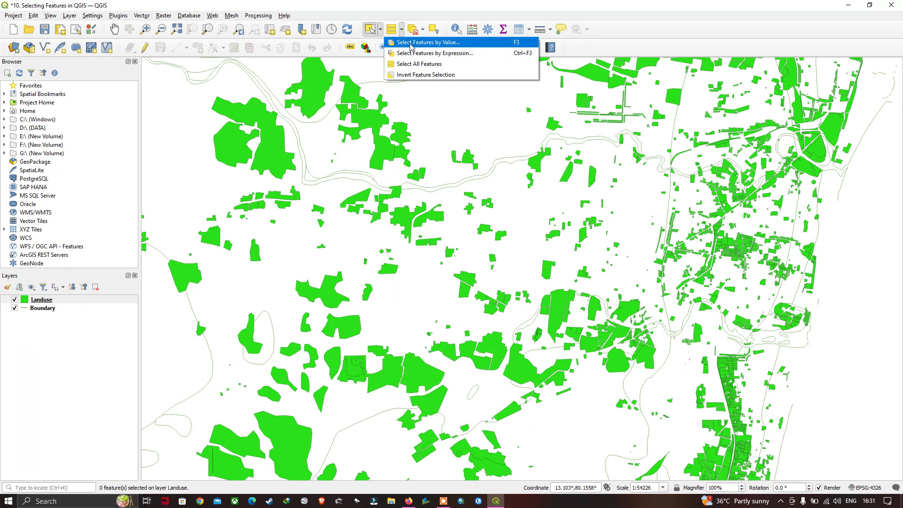
left_click(454, 43)
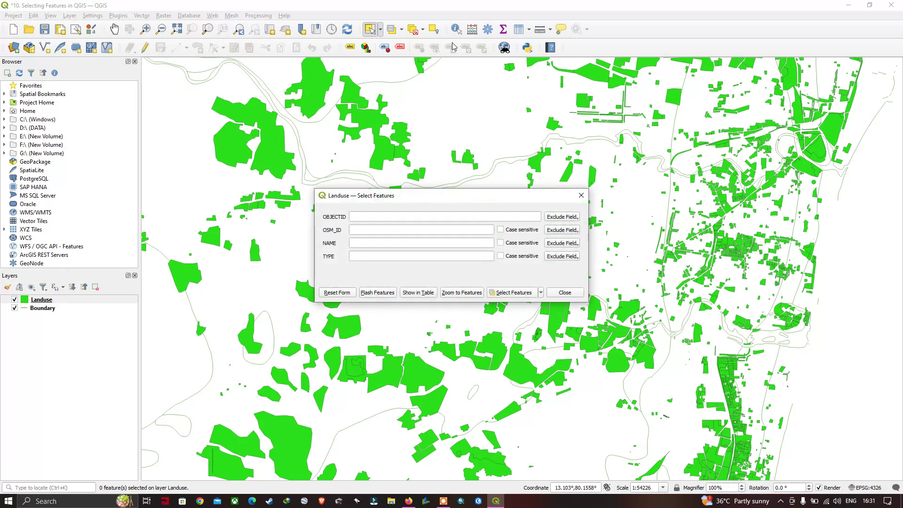
left_click_drag(463, 201, 480, 209)
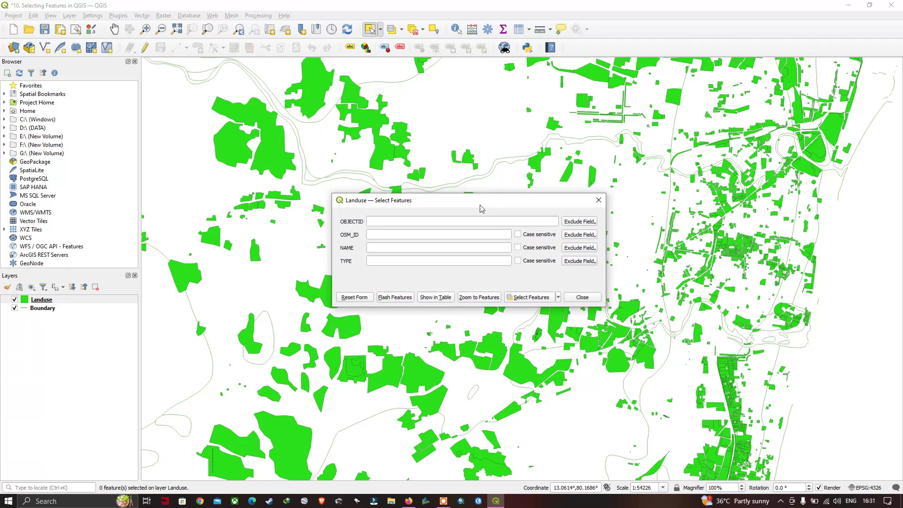
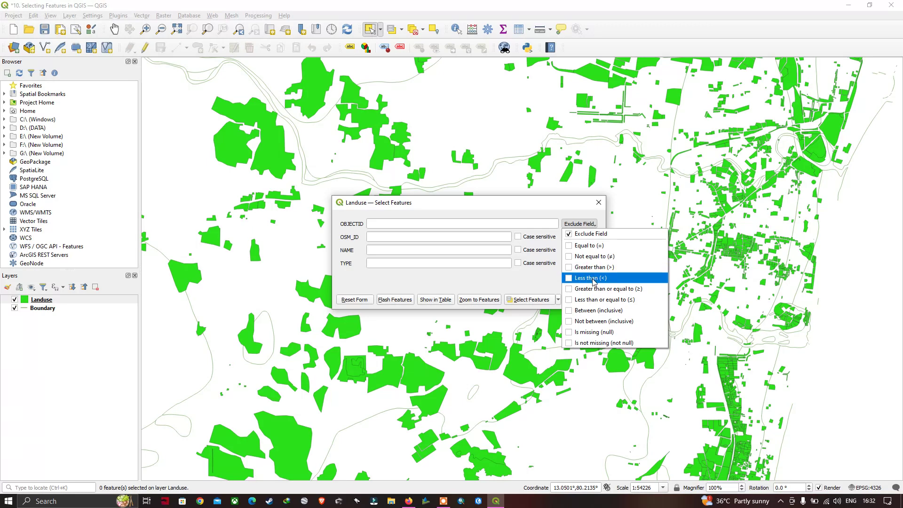
left_click(591, 279)
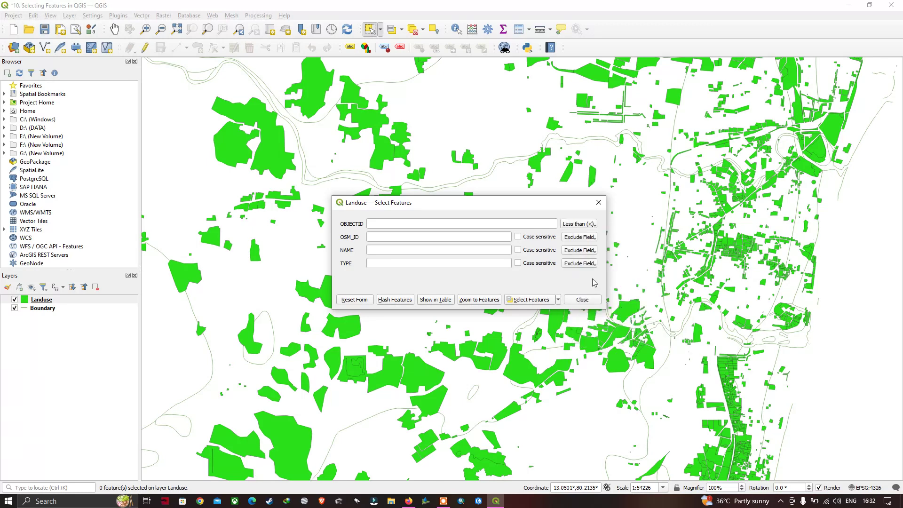
left_click(396, 224)
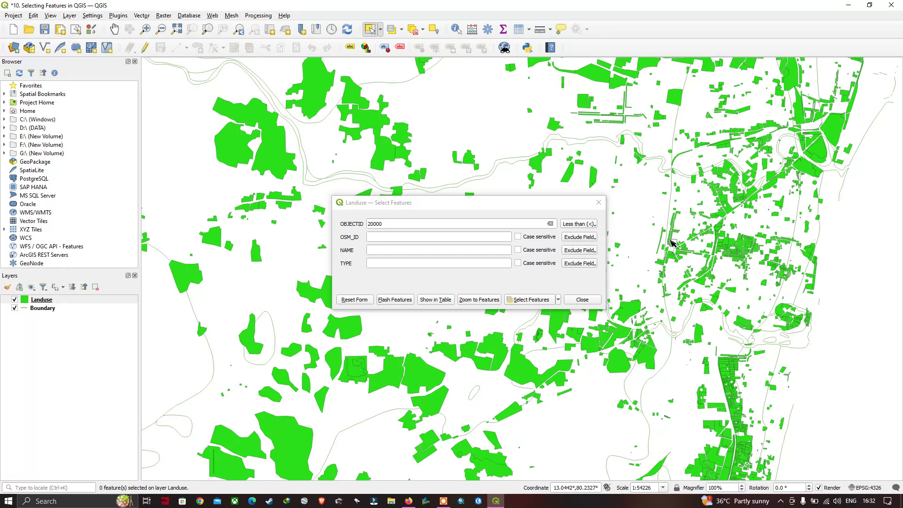
scroll(671, 242, "down", 1)
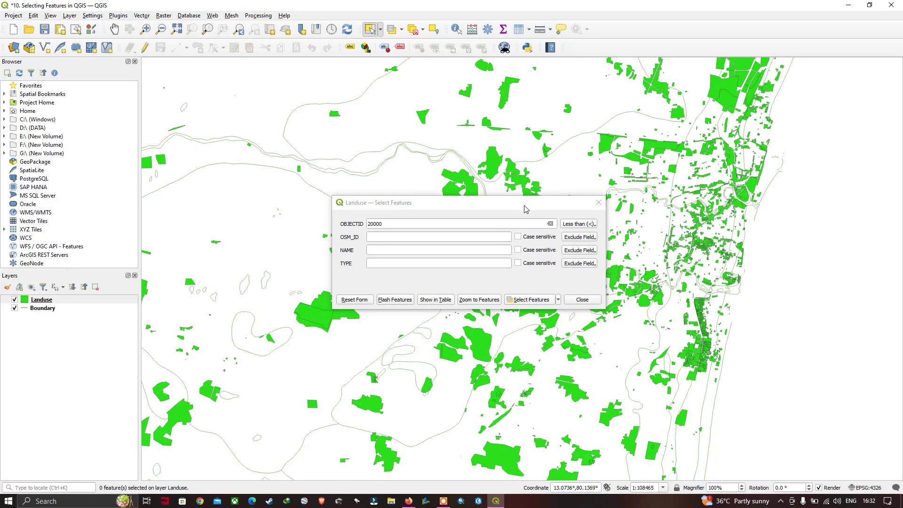
left_click_drag(520, 208, 288, 165)
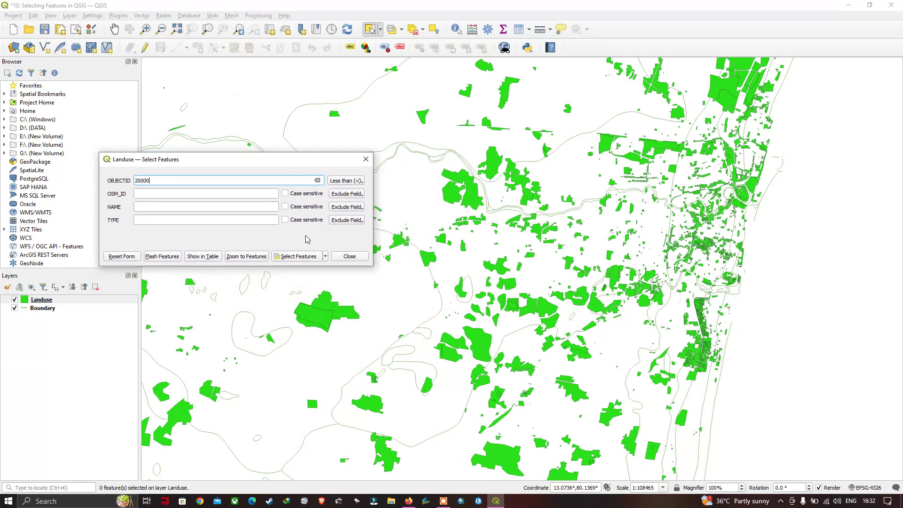
left_click(301, 259)
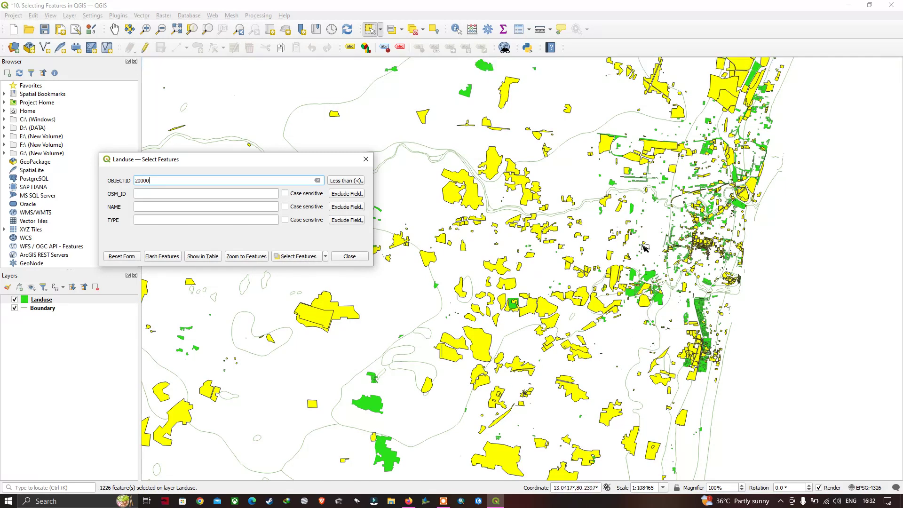
Review the comparison operators available for OBJECTID, then close the select-by-value form and deselect all features.
left_click_drag(310, 159, 591, 289)
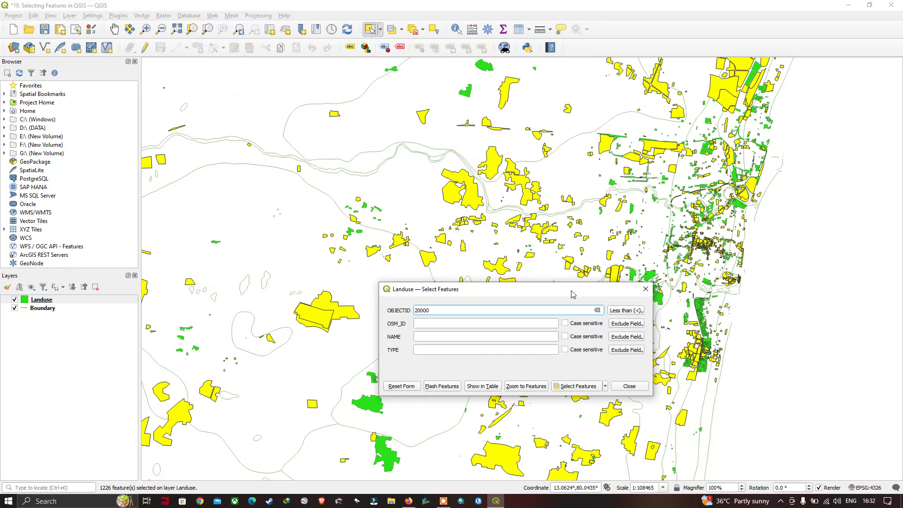
left_click_drag(584, 294, 534, 296)
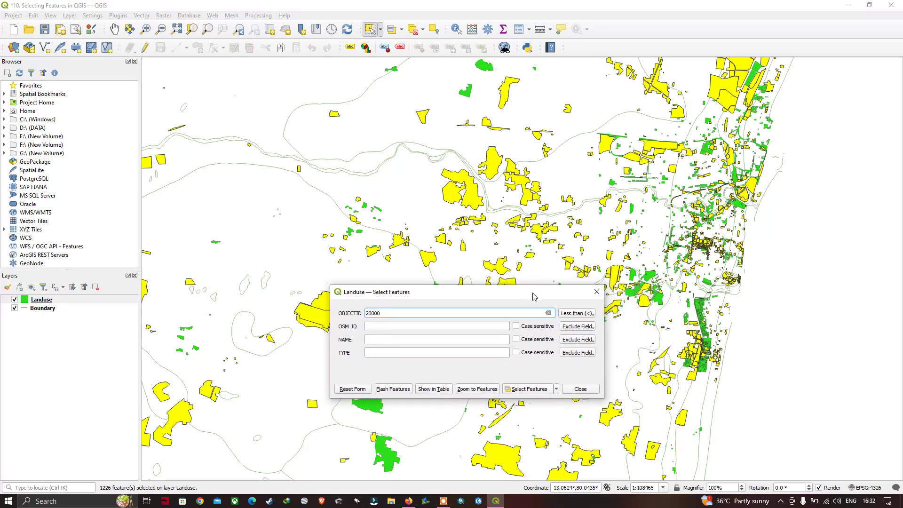
left_click(571, 313)
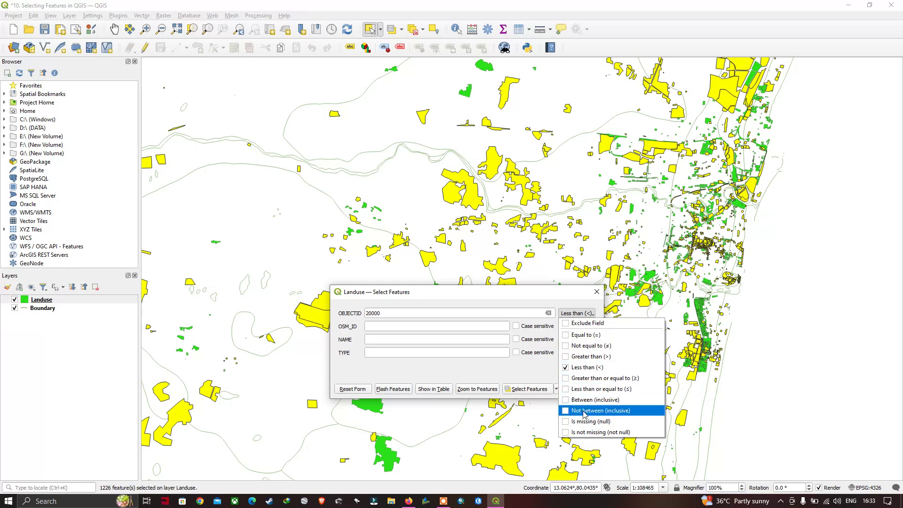
left_click(551, 298)
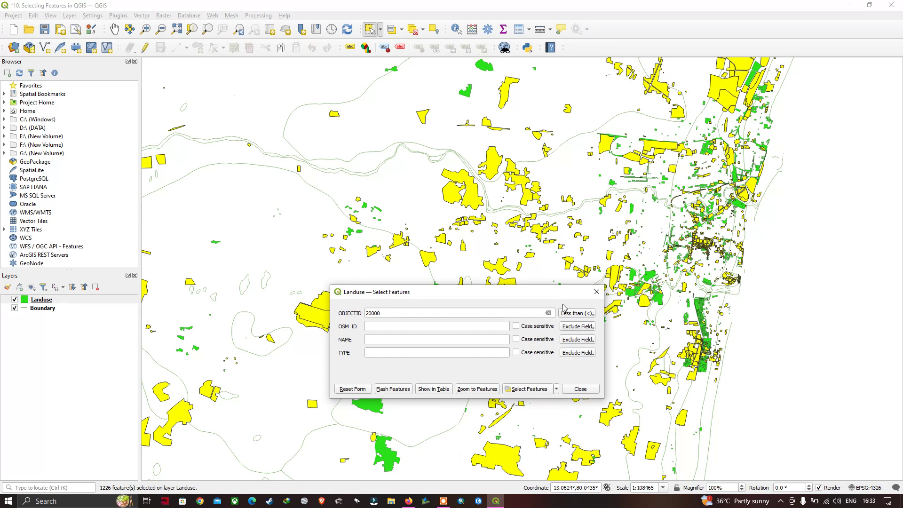
left_click(581, 389)
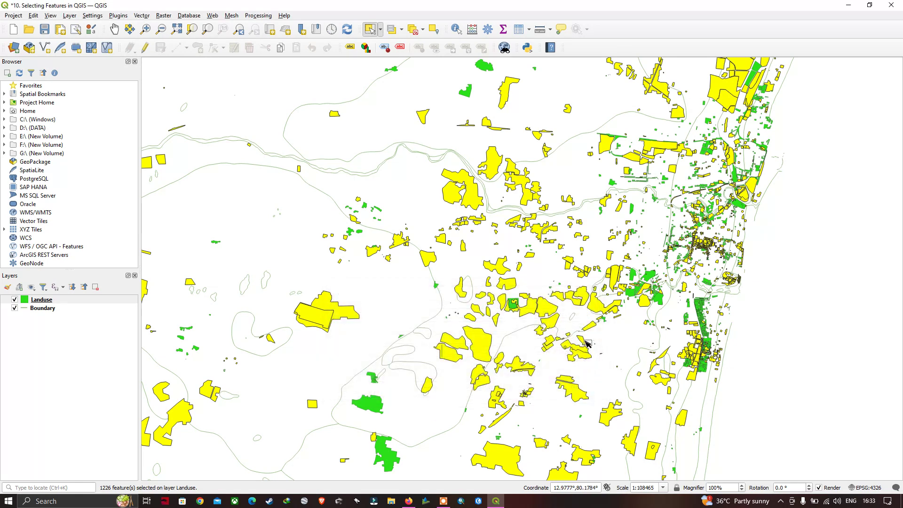
left_click(415, 31)
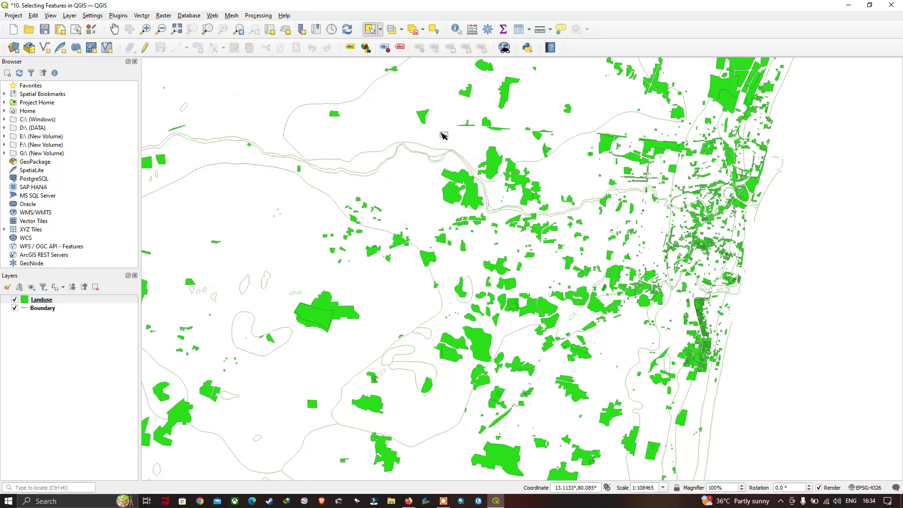
Open Select by Expression for the Landuse layer and expand the Fields and Values group.
left_click(401, 30)
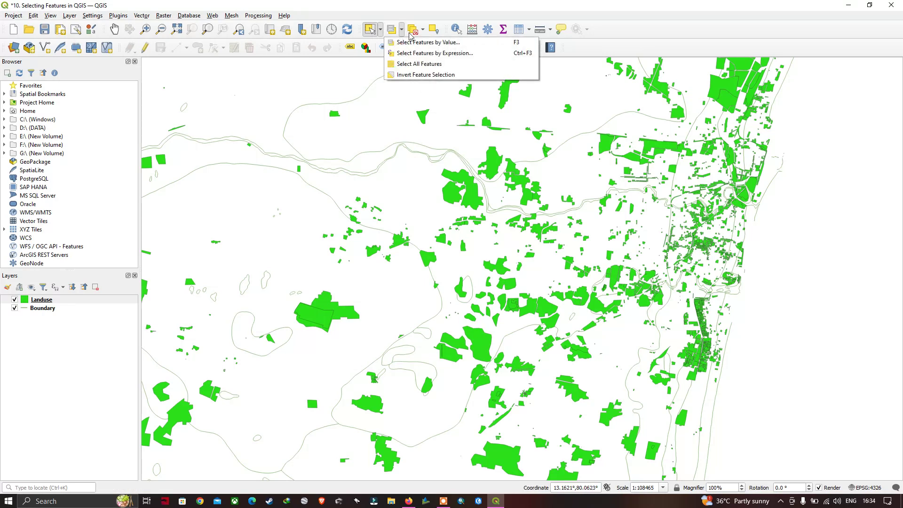
left_click(456, 57)
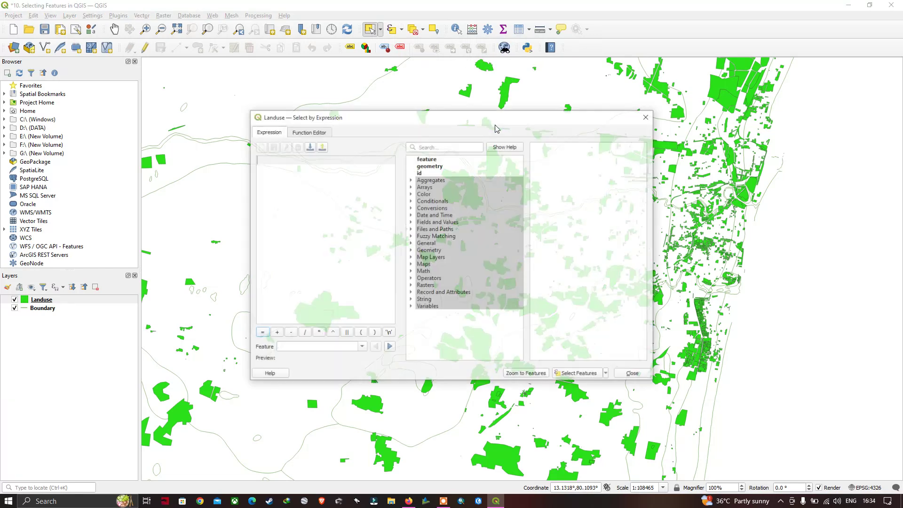
left_click_drag(456, 124, 477, 155)
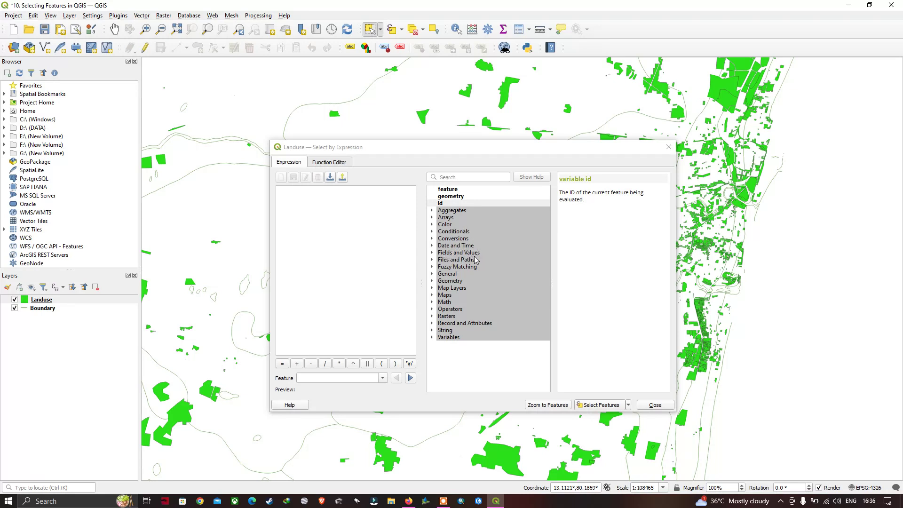
left_click(431, 252)
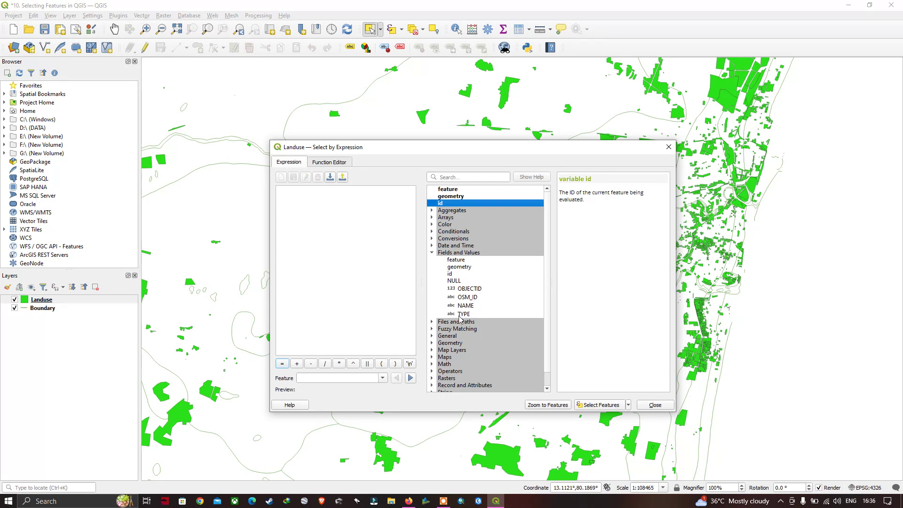
Open the Landuse attribute table beside the expression dialog to compare its fields, then close the table.
left_click(520, 31)
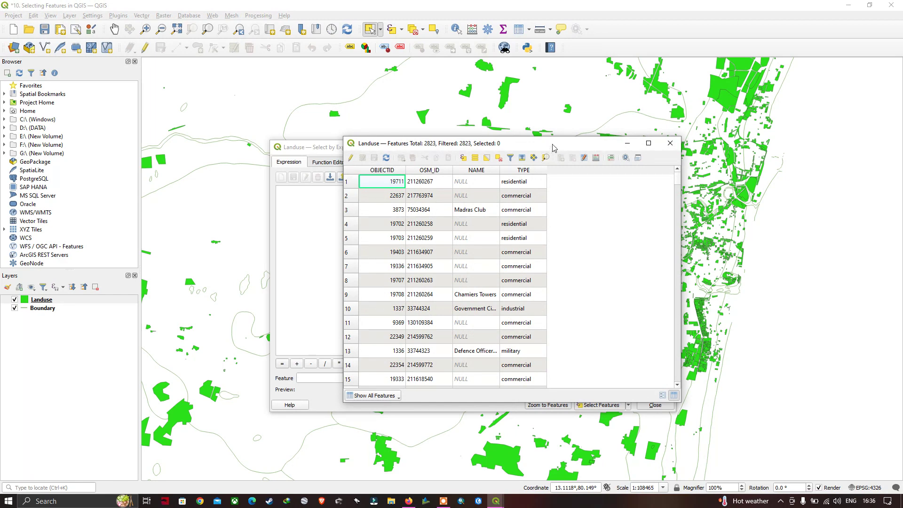
left_click_drag(548, 150, 780, 163)
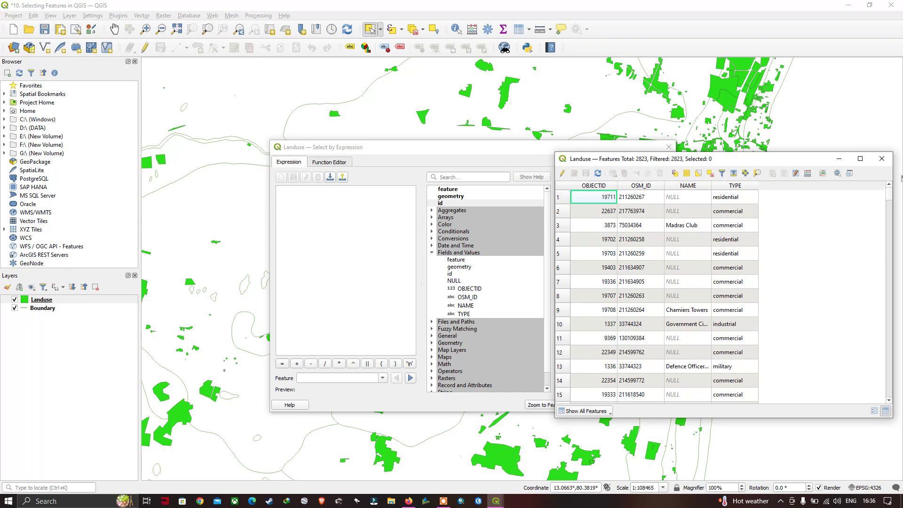
left_click(882, 158)
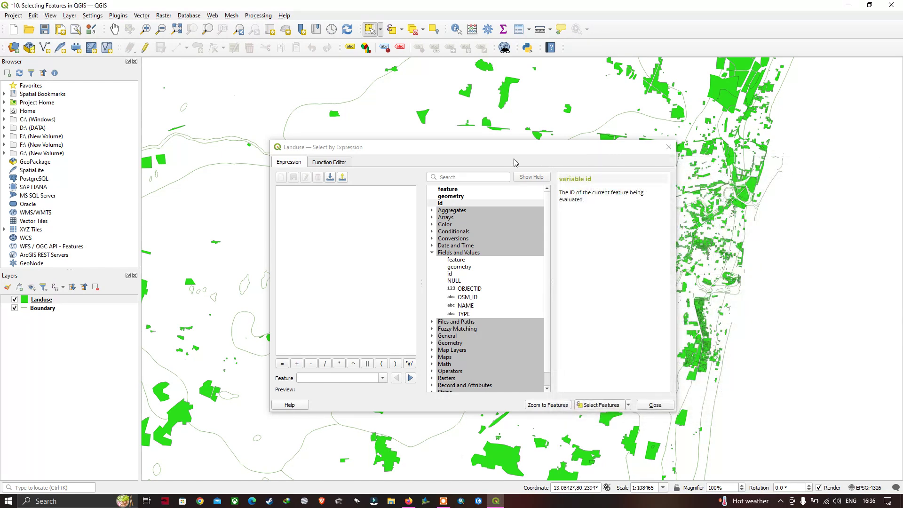
List all unique values of the TYPE field and look through them for military.
left_click(464, 314)
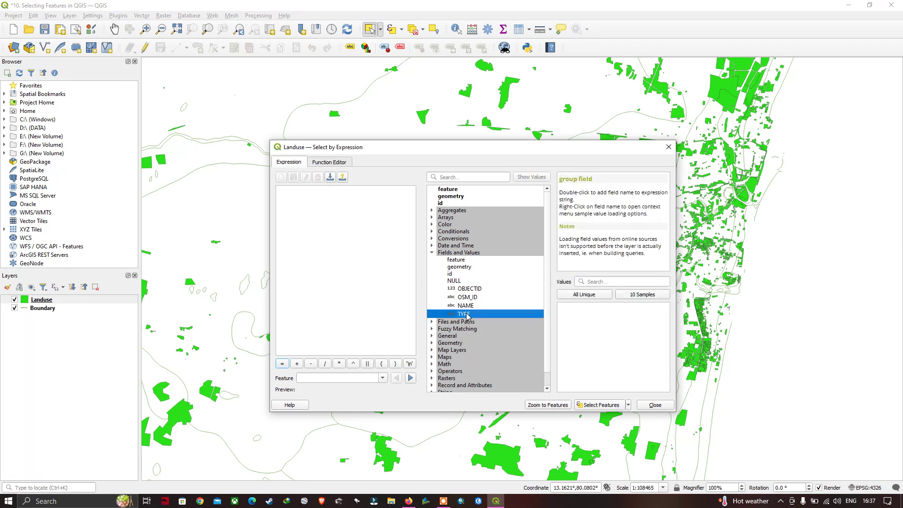
left_click(591, 297)
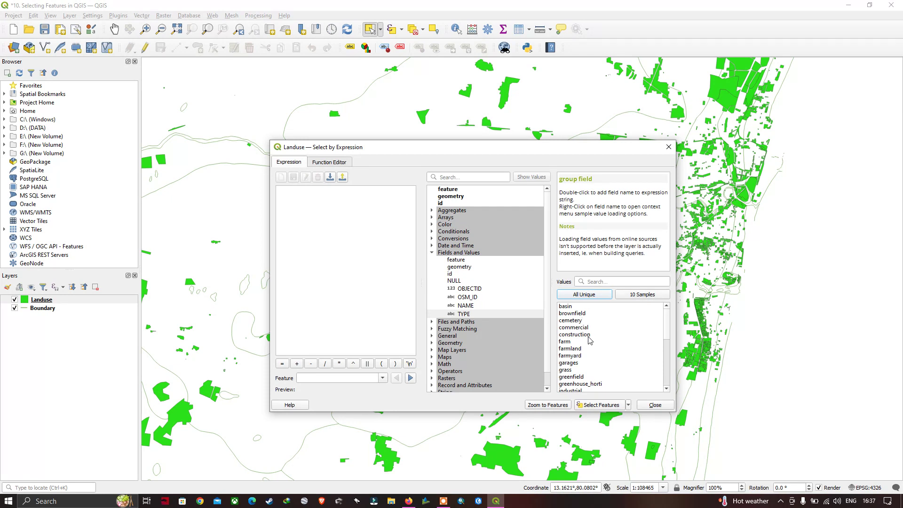
scroll(589, 339, "down", 7)
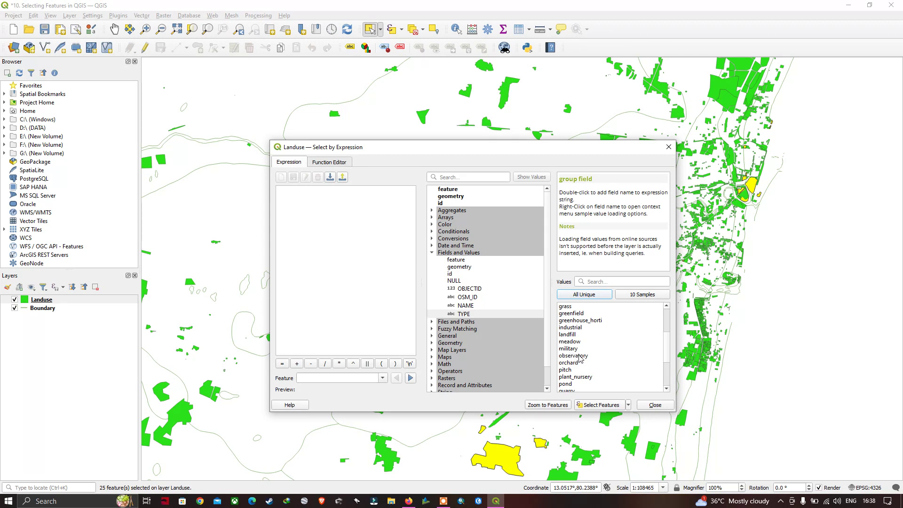
Build the selection expression "TYPE" = 'military' and deselect all currently selected features.
double_click(463, 314)
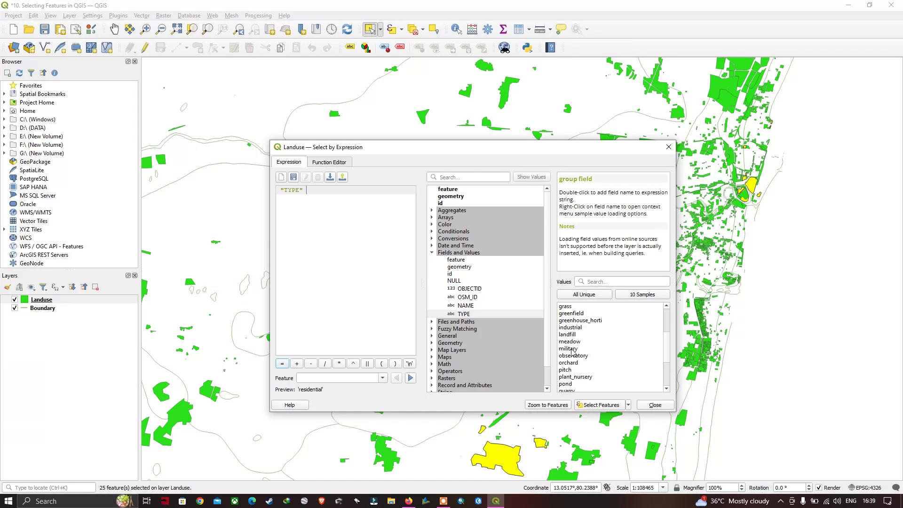
left_click(282, 364)
left_click(574, 349)
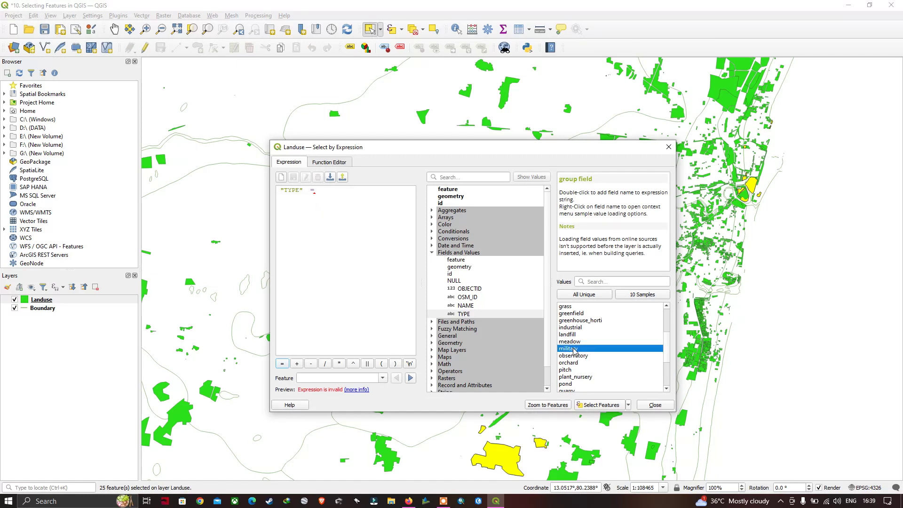
left_click(414, 30)
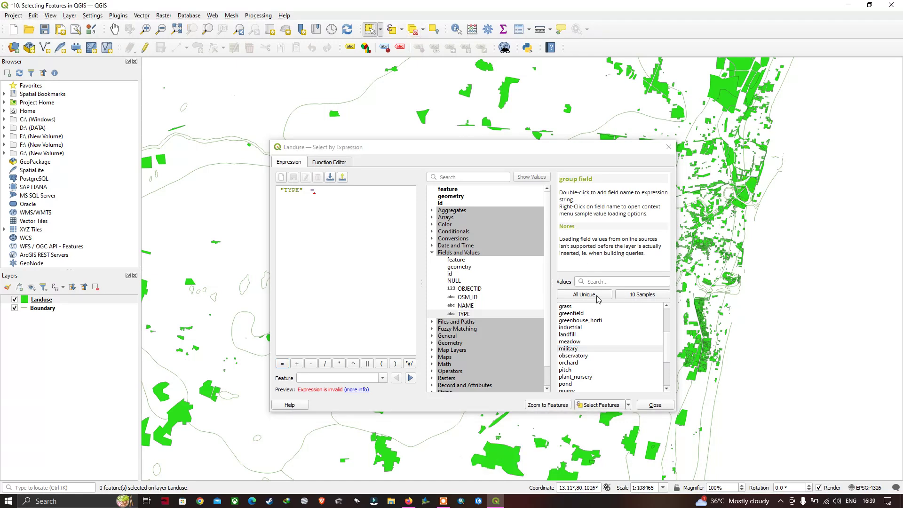
left_click(574, 350)
double_click(574, 350)
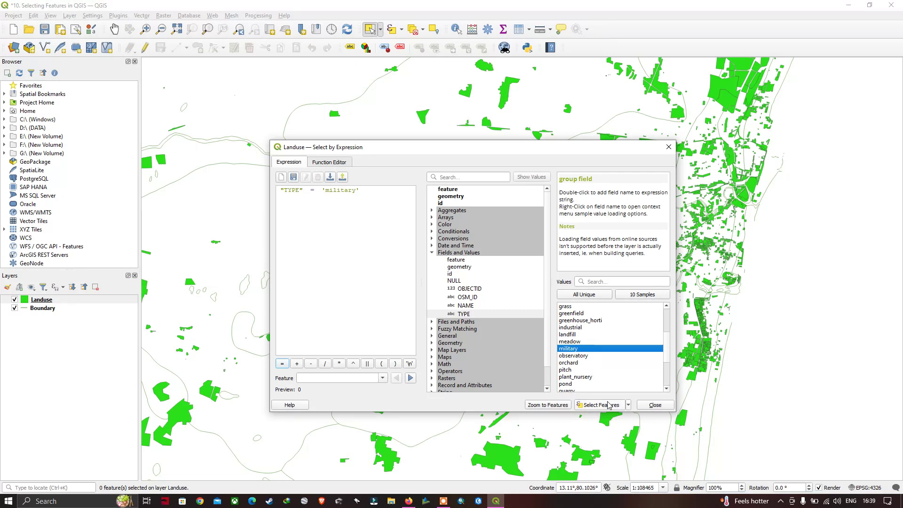
Select the Landuse features matching the military expression and inspect them on the uncovered part of the map.
left_click_drag(606, 152, 304, 111)
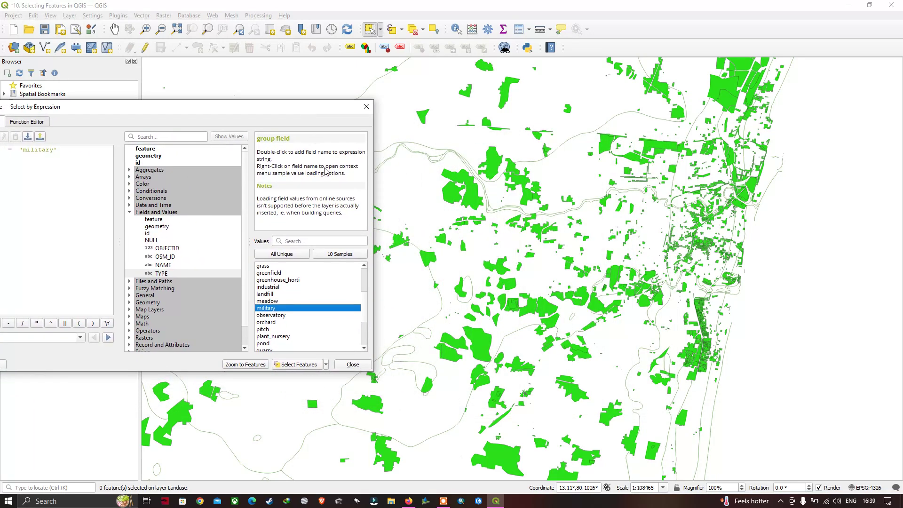
left_click(305, 365)
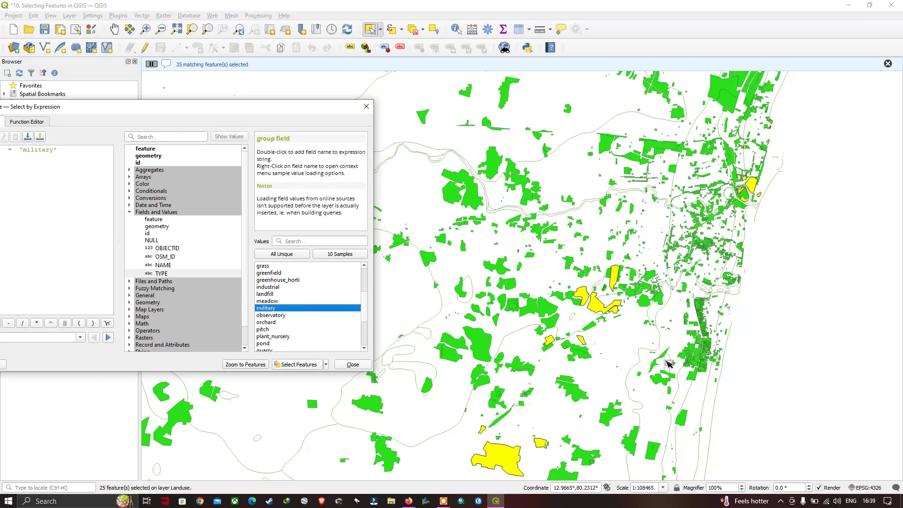
left_click_drag(669, 361, 657, 310)
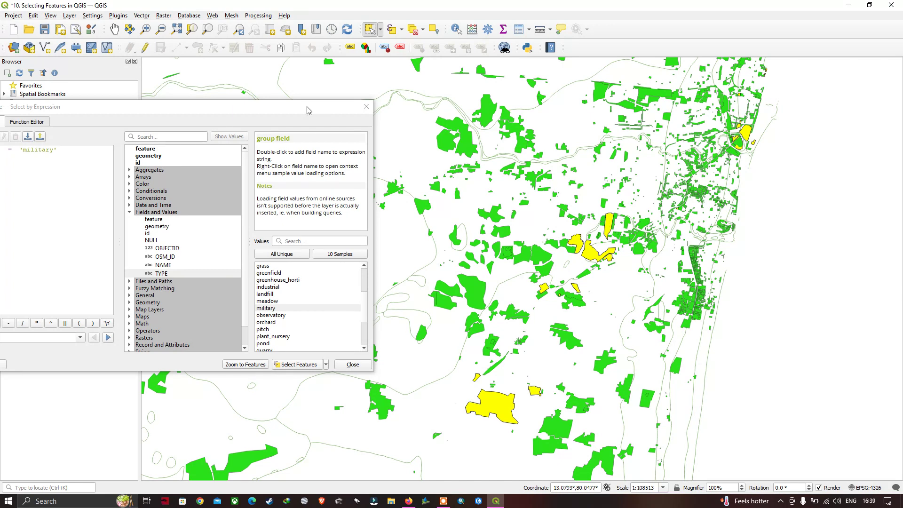
Replace the military value in the Landuse selection expression with 'meadow'.
left_click_drag(306, 109, 642, 143)
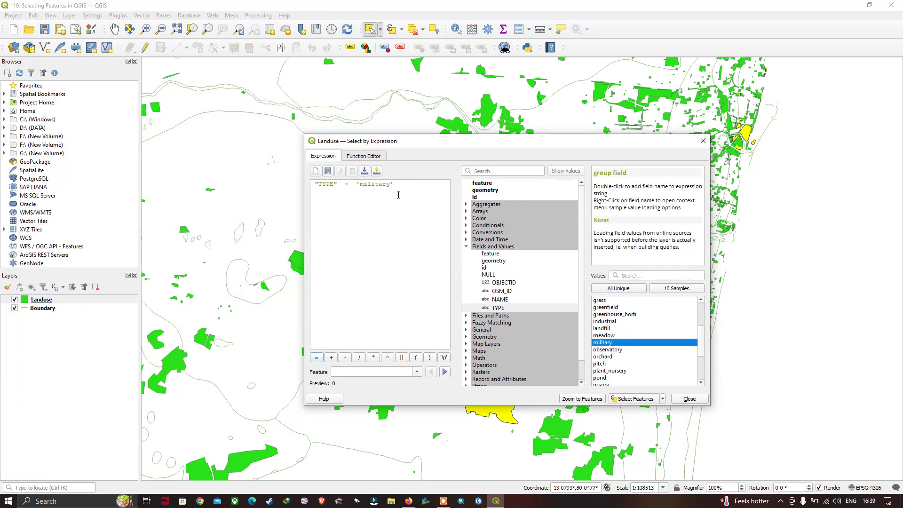
left_click_drag(405, 183, 358, 186)
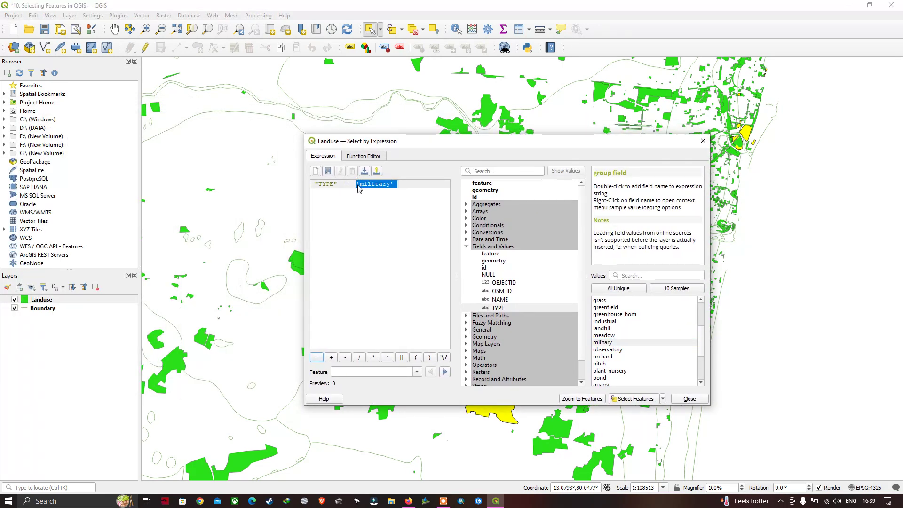
key("Delete")
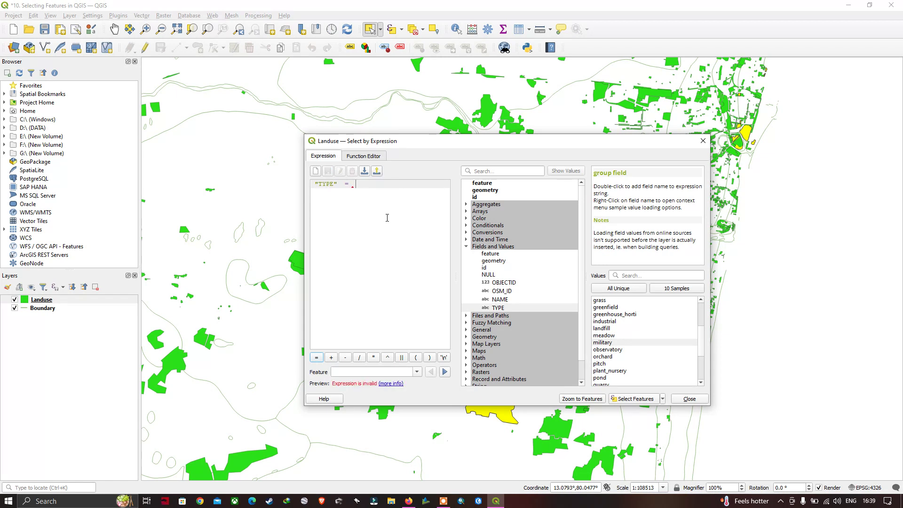
double_click(606, 336)
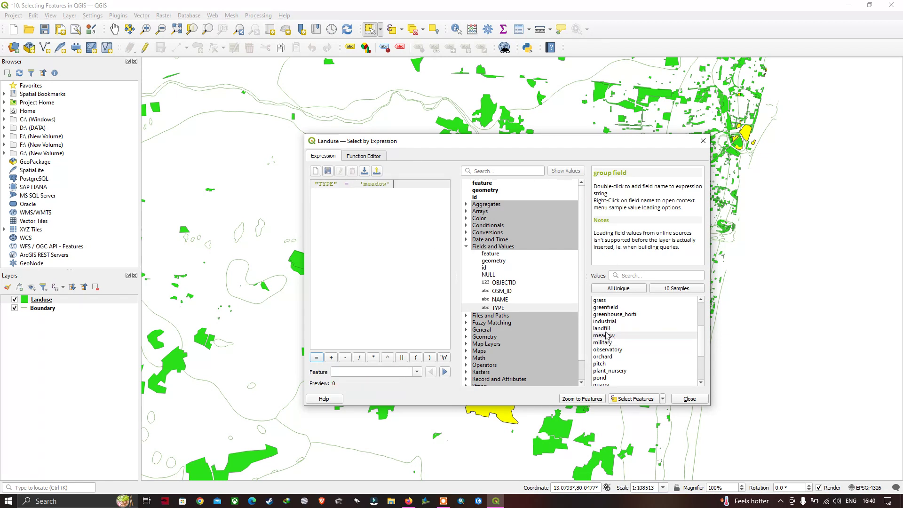
Change the selection expression to "TYPE" = 'landfill' and deselect all currently selected features.
left_click_drag(393, 184, 360, 184)
key("BackSpace")
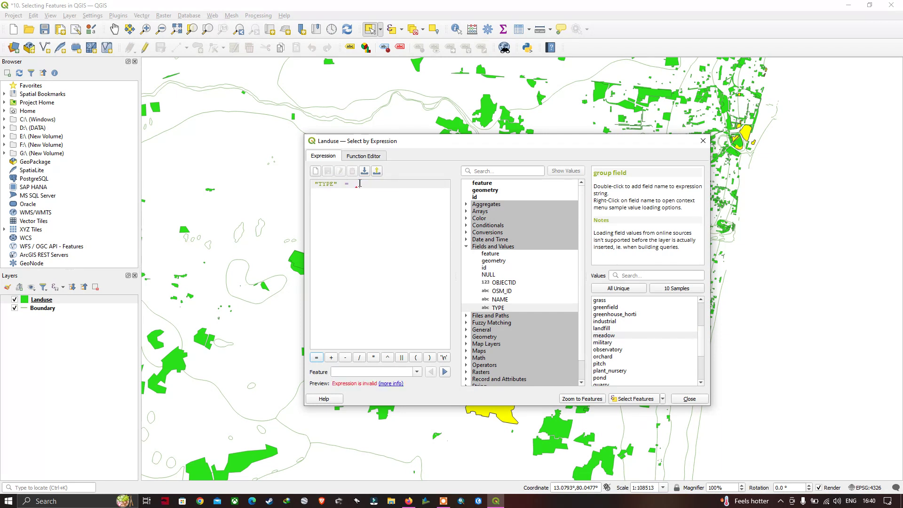
double_click(606, 329)
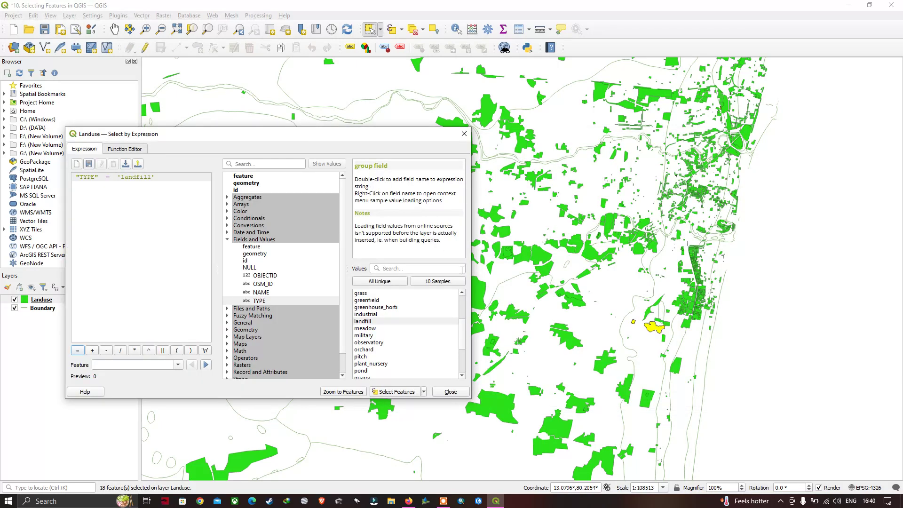
left_click(415, 30)
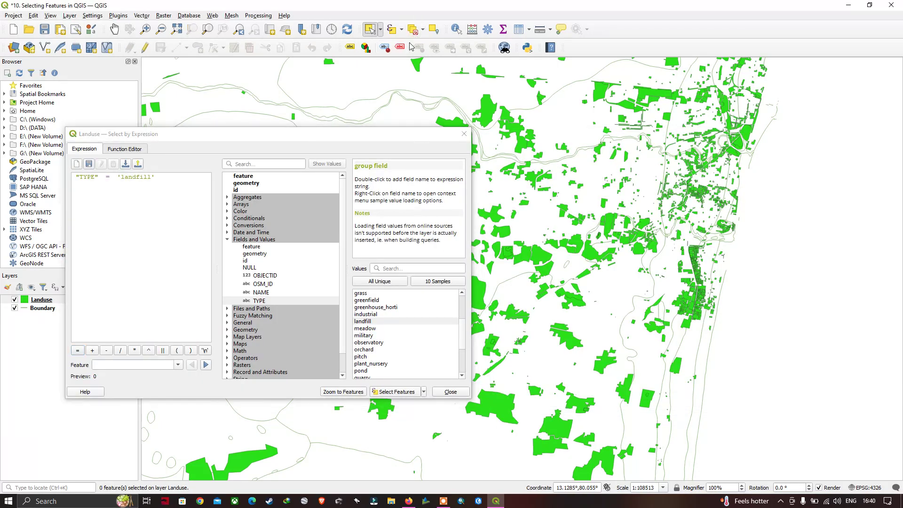
Select the Landuse features matching the landfill expression and inspect them on the uncovered part of the map.
left_click_drag(371, 136, 404, 163)
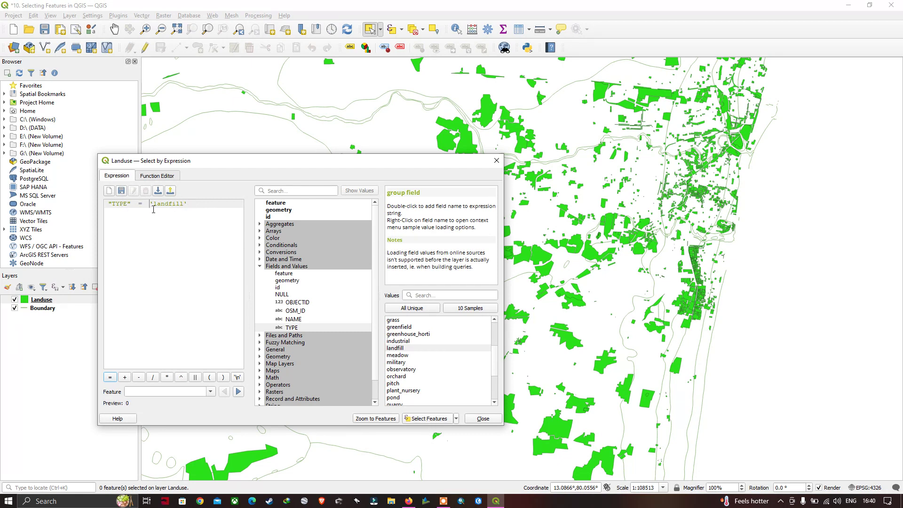
left_click(433, 420)
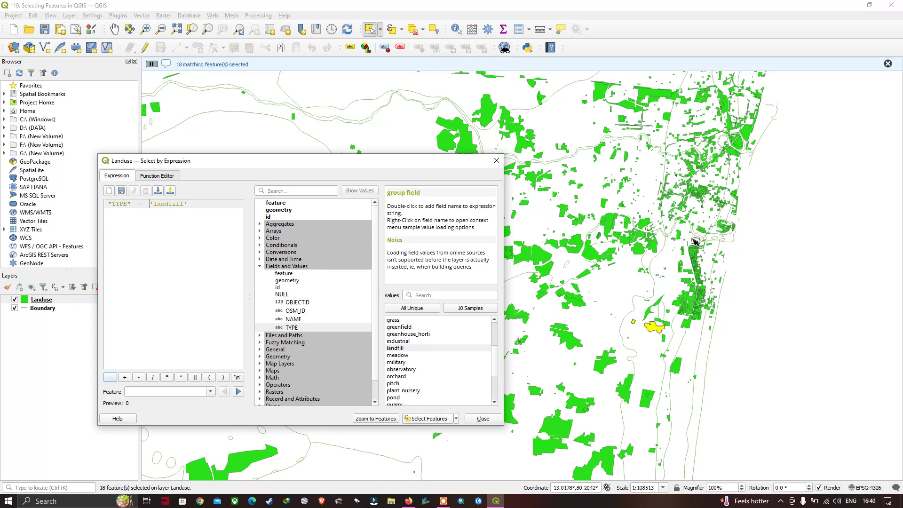
scroll(656, 332, "up", 1)
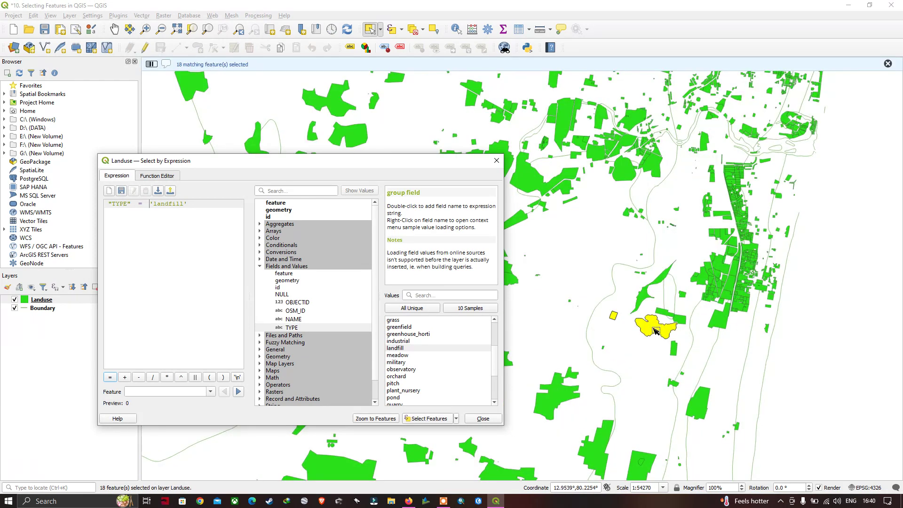
scroll(656, 331, "up", 1)
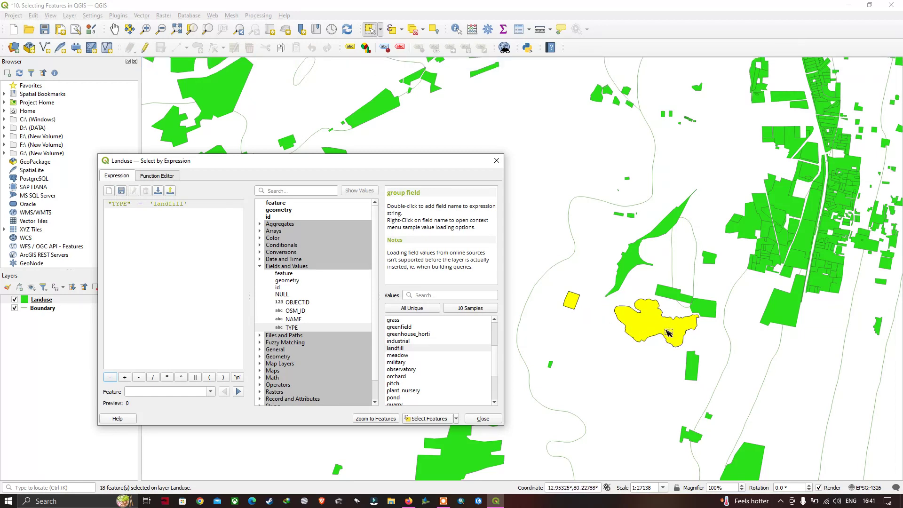
scroll(579, 362, "down", 3)
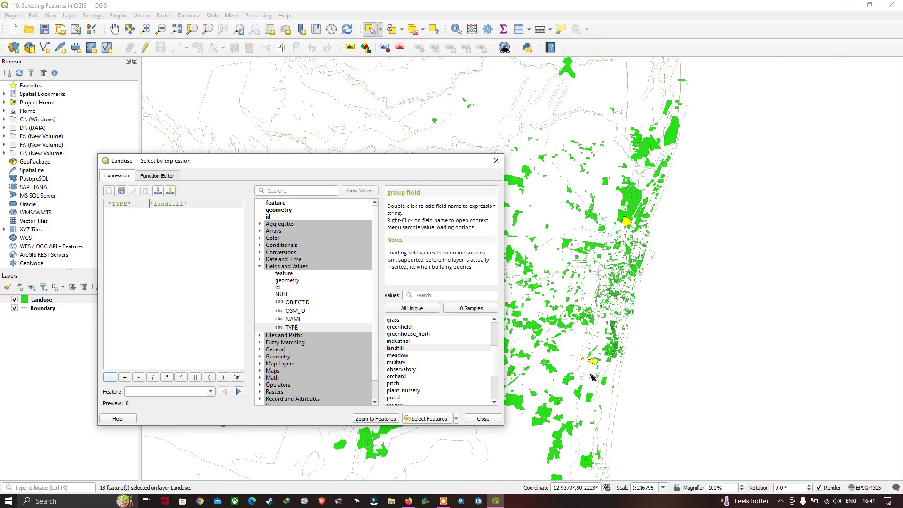
left_click_drag(616, 372, 719, 344)
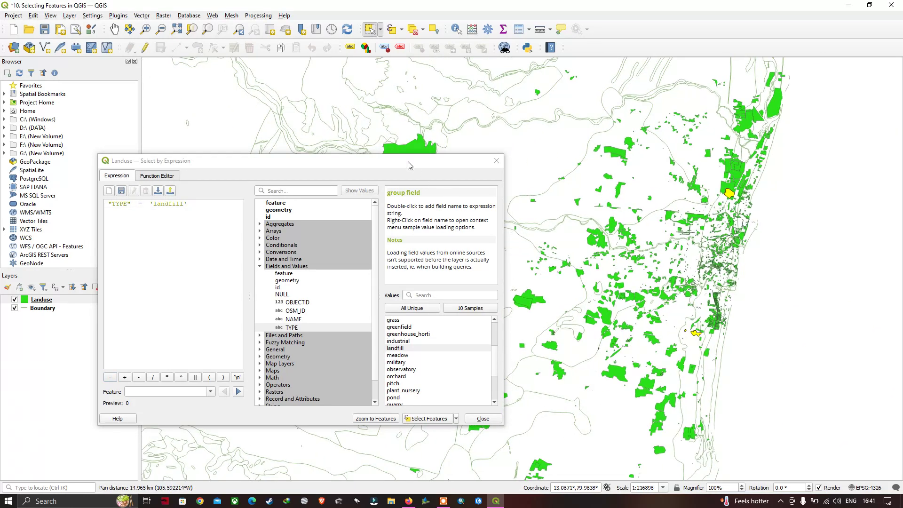
Clear the landfill expression and build the numeric selection expression "OBJECTID" < 20000.
left_click_drag(204, 204, 80, 203)
key("Delete")
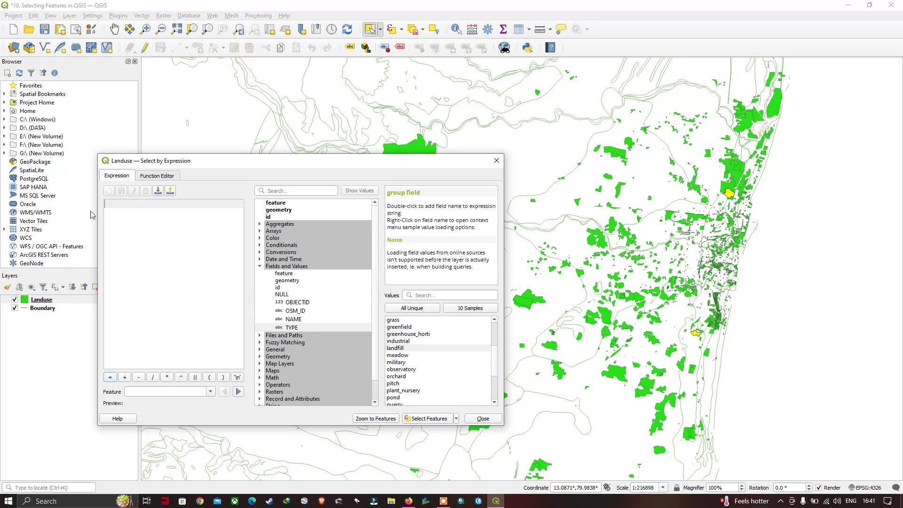
double_click(301, 303)
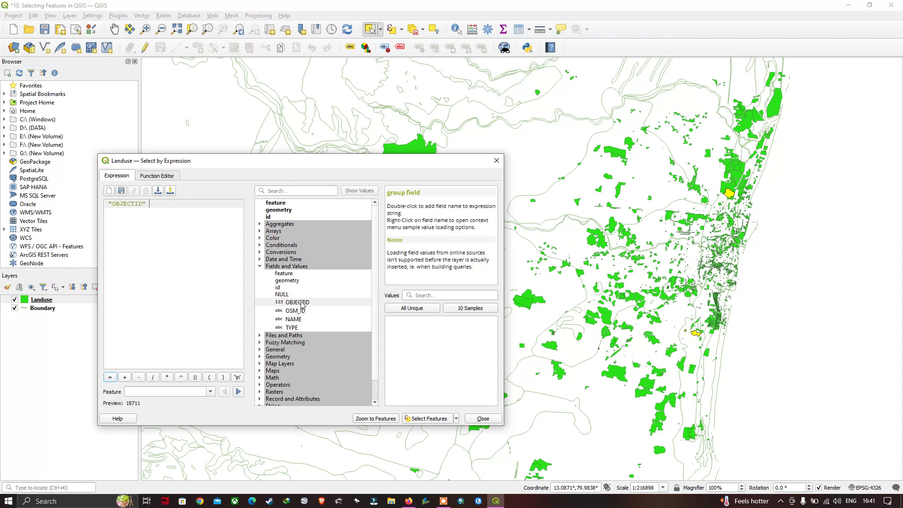
key("Tab")
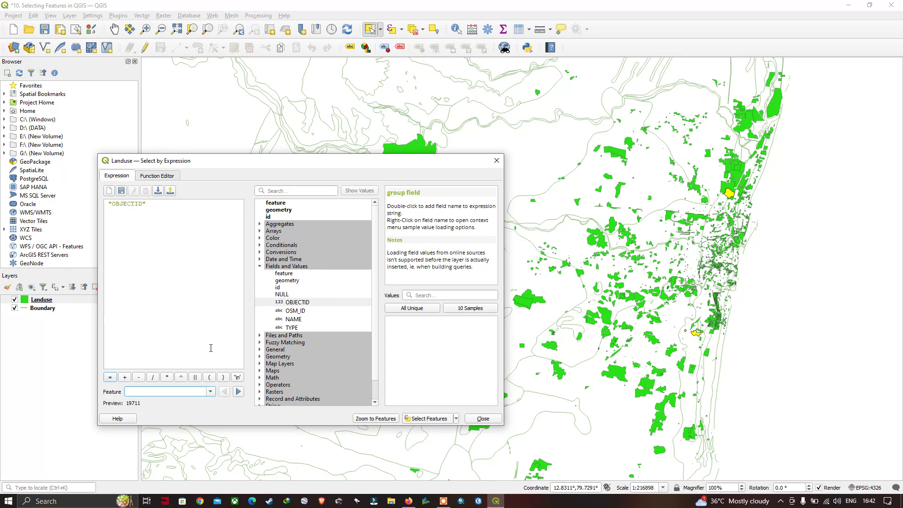
left_click(184, 209)
type("< 20000")
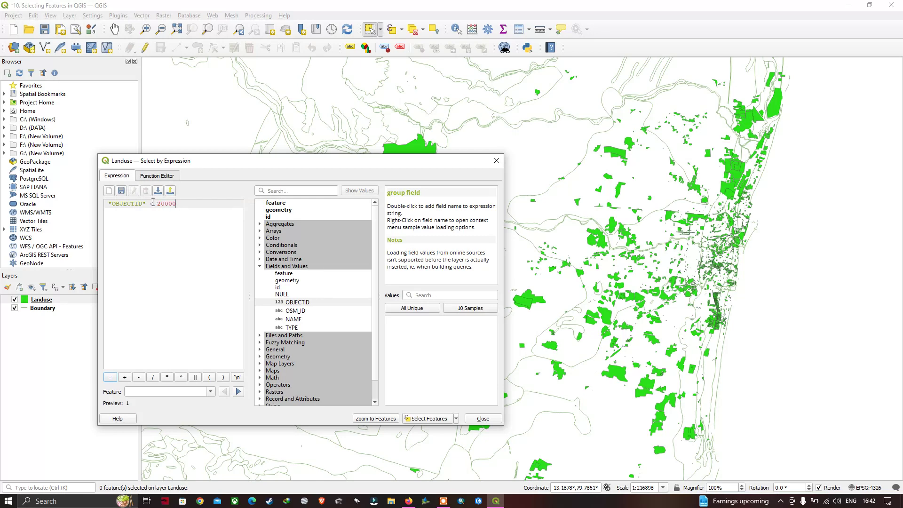
Select the Landuse features matching the OBJECTID expression and inspect them across the map.
left_click(425, 419)
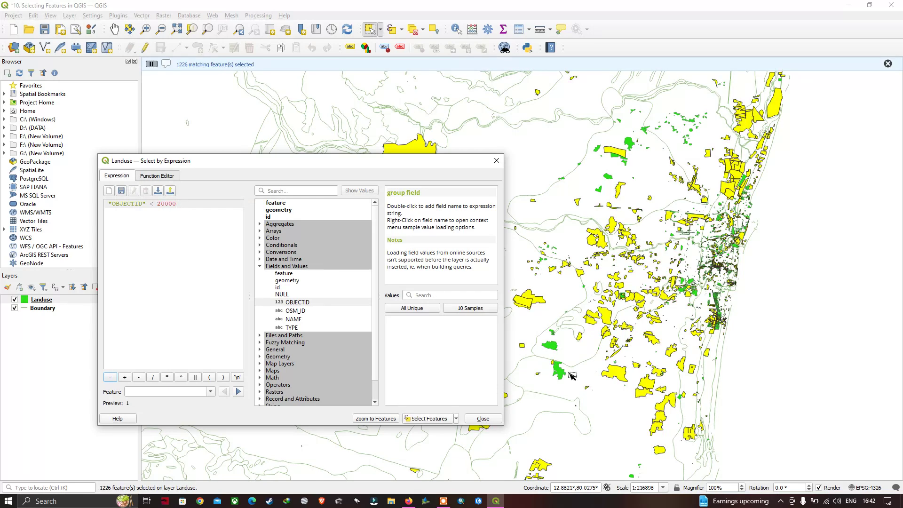
scroll(619, 345, "down", 1)
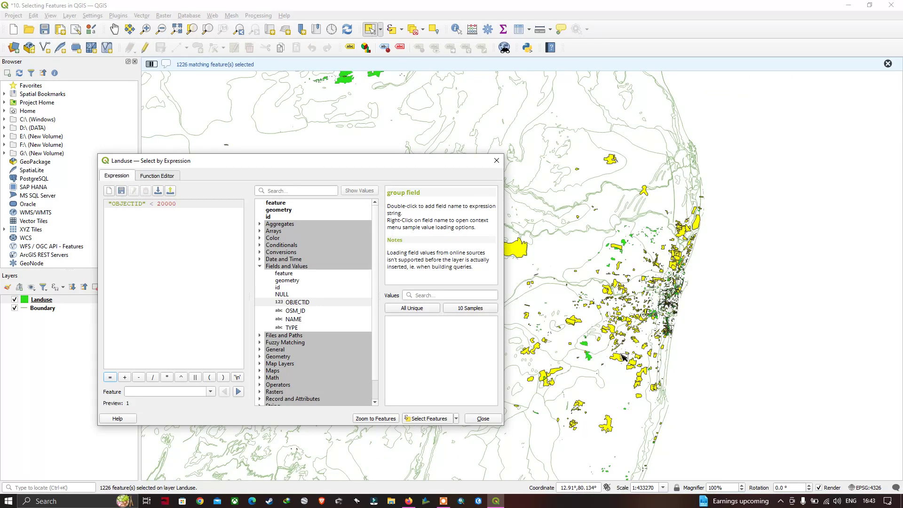
scroll(623, 358, "up", 1)
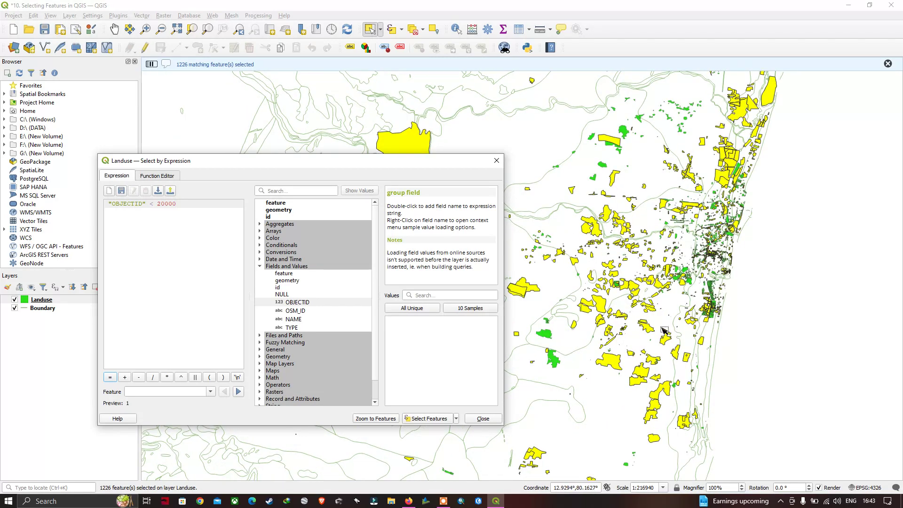
left_click_drag(692, 323, 754, 289)
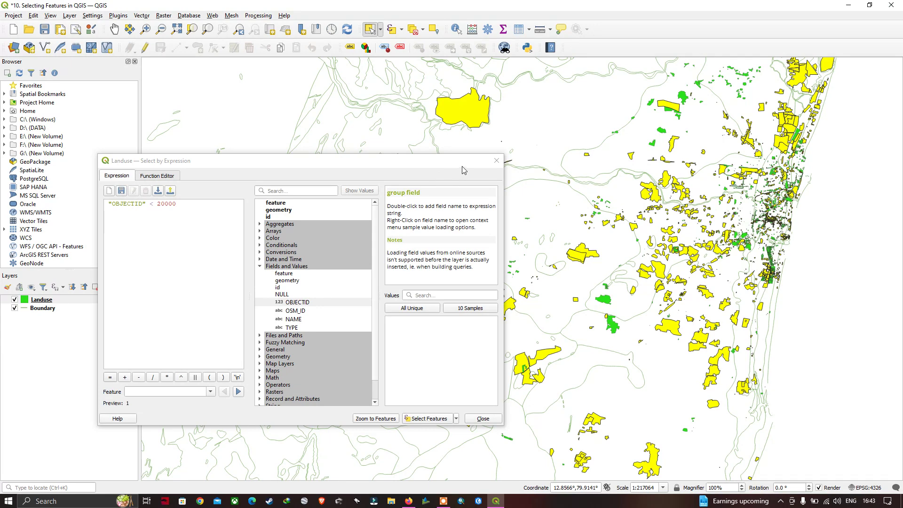
Close the expression selection dialog and deselect all Landuse features.
left_click(483, 418)
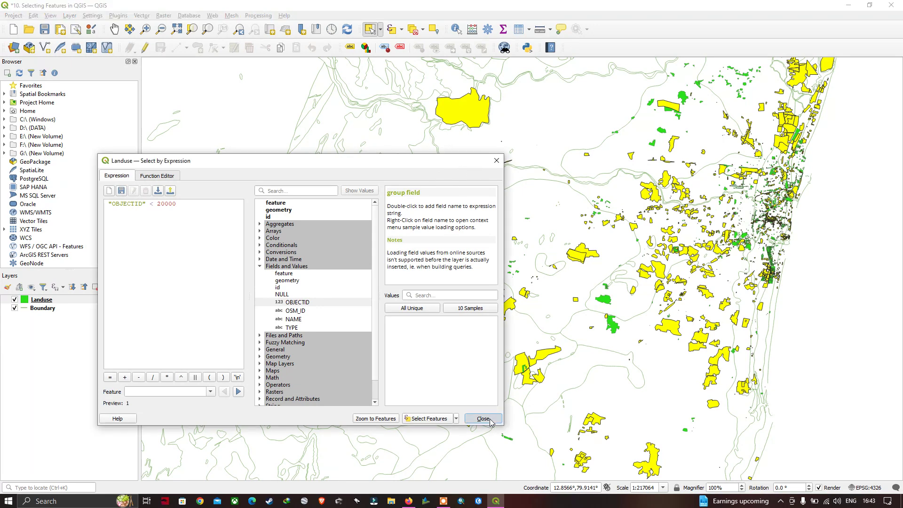
left_click(414, 30)
scroll(500, 193, "down", 1)
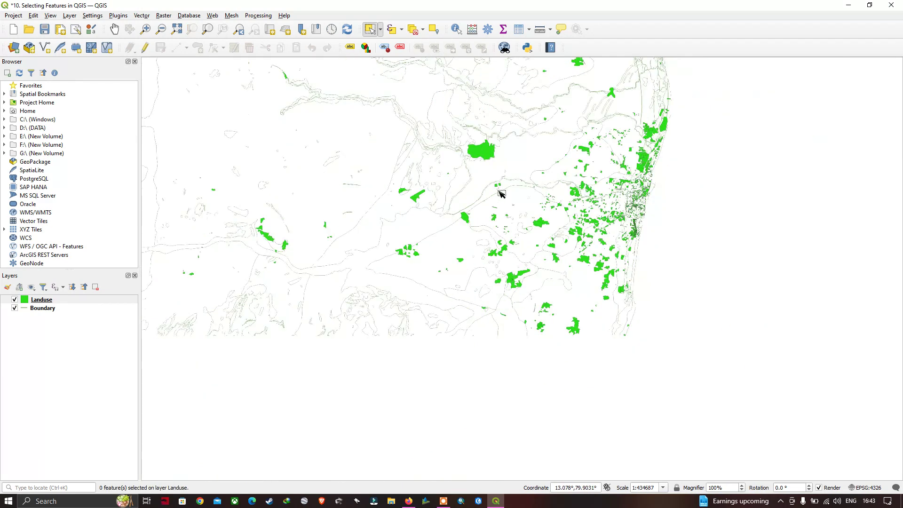